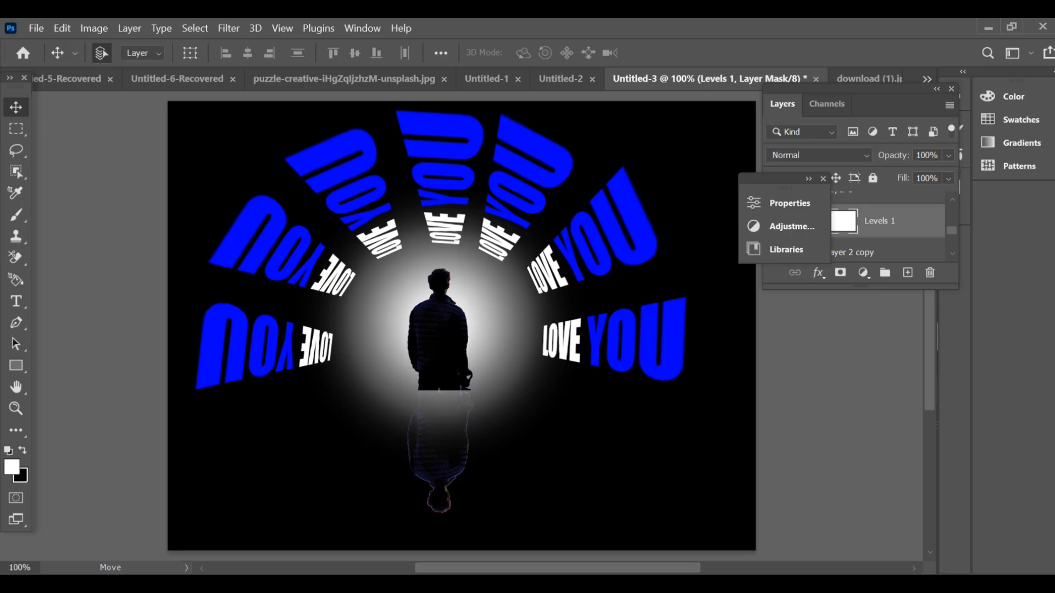
- Add the white text "LOVE YOU" in 72 pt Impact in a text box at the middle of the black canvas
left_click(15, 301)
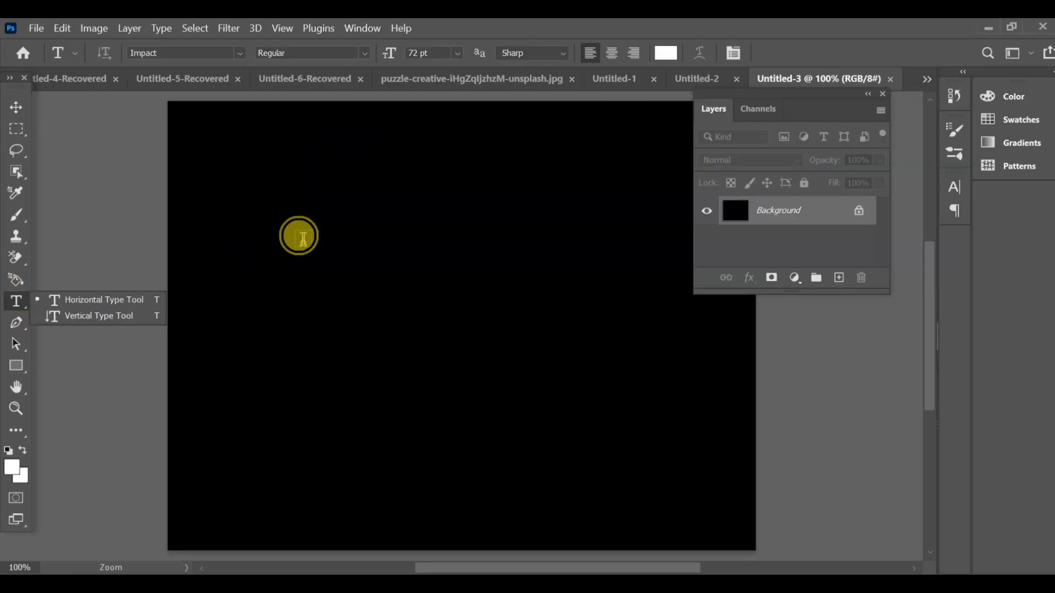
left_click_drag(302, 238, 677, 345)
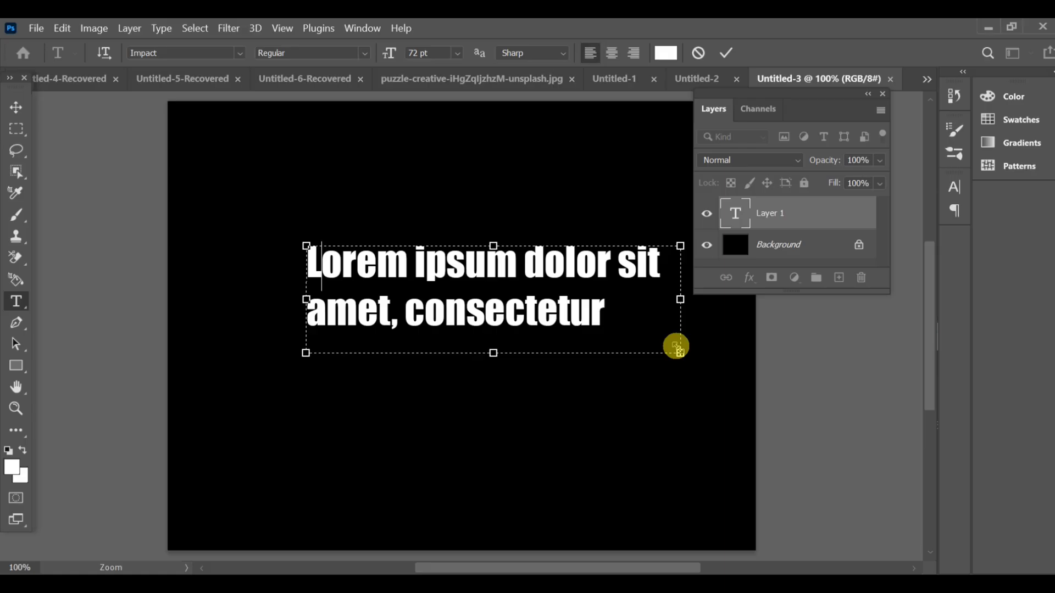
type("LOVE YOU")
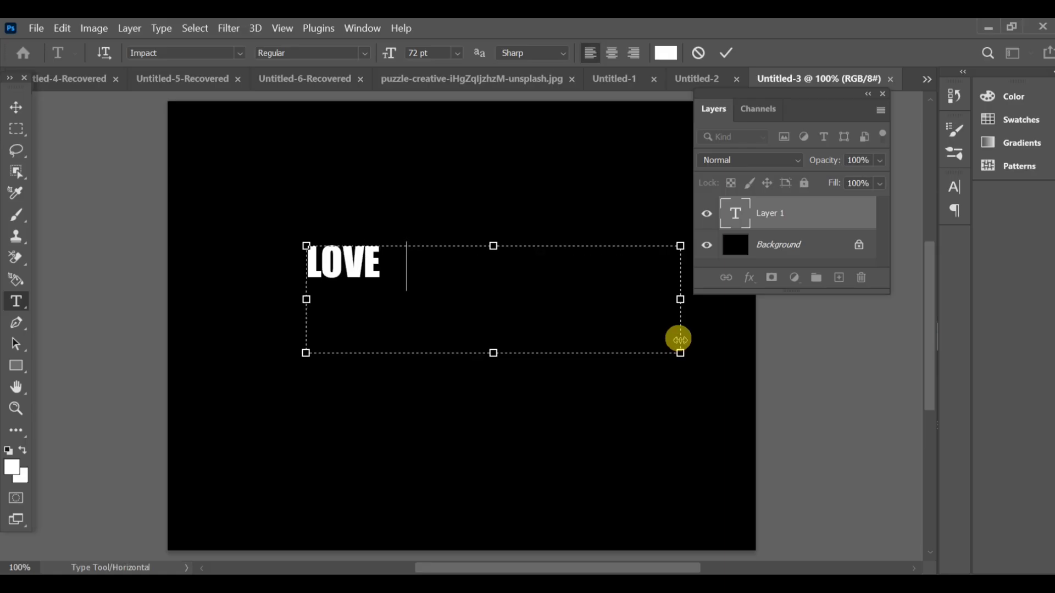
left_click(728, 52)
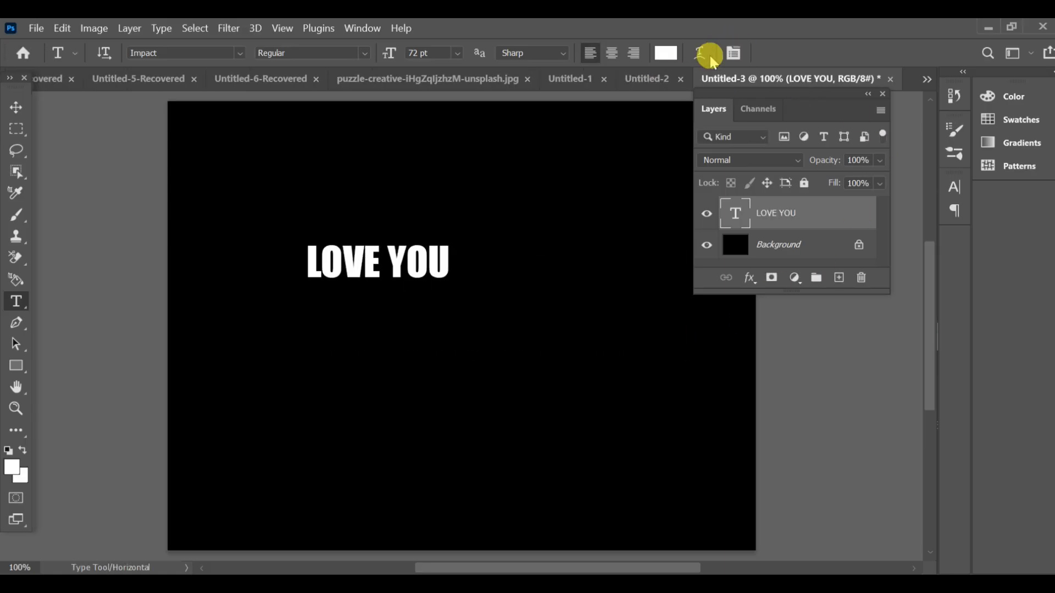
- Recolour only the word "YOU" in the text to pure blue
left_click_drag(381, 245, 467, 271)
left_click(656, 54)
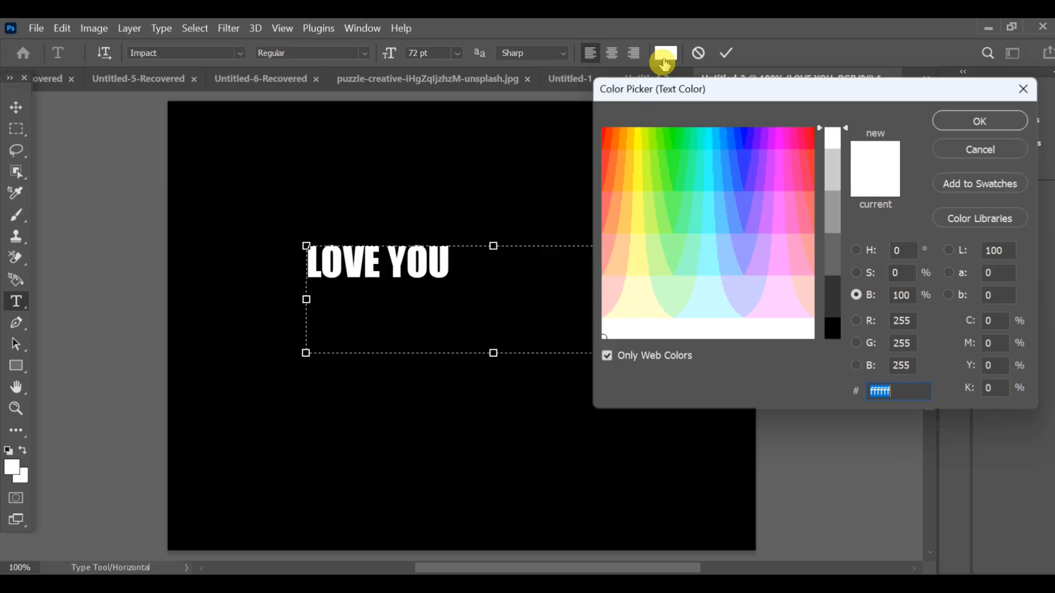
left_click(746, 136)
left_click(962, 121)
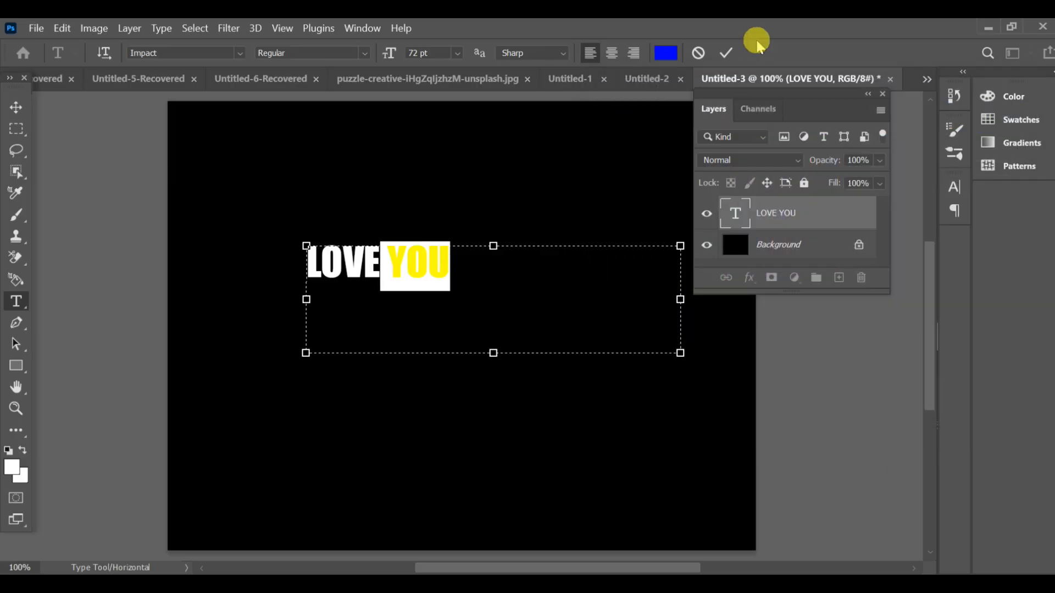
left_click(727, 53)
- Convert the LOVE YOU text layer to a smart object and move it near the canvas's right edge at mid-height
right_click(795, 219)
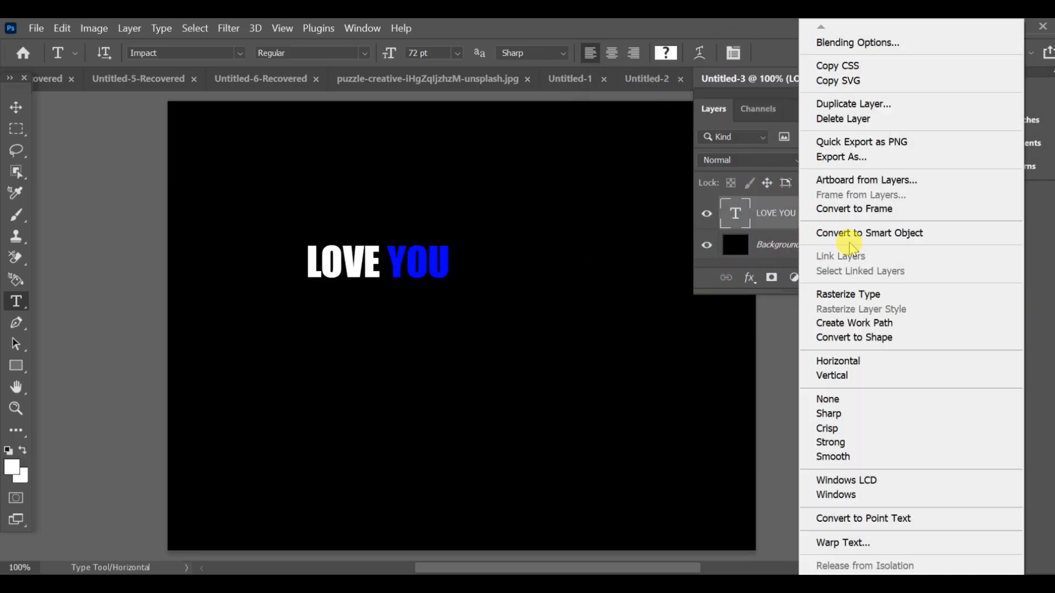
left_click(837, 232)
left_click(16, 107)
left_click_drag(431, 270, 680, 304)
left_click_drag(789, 111, 858, 106)
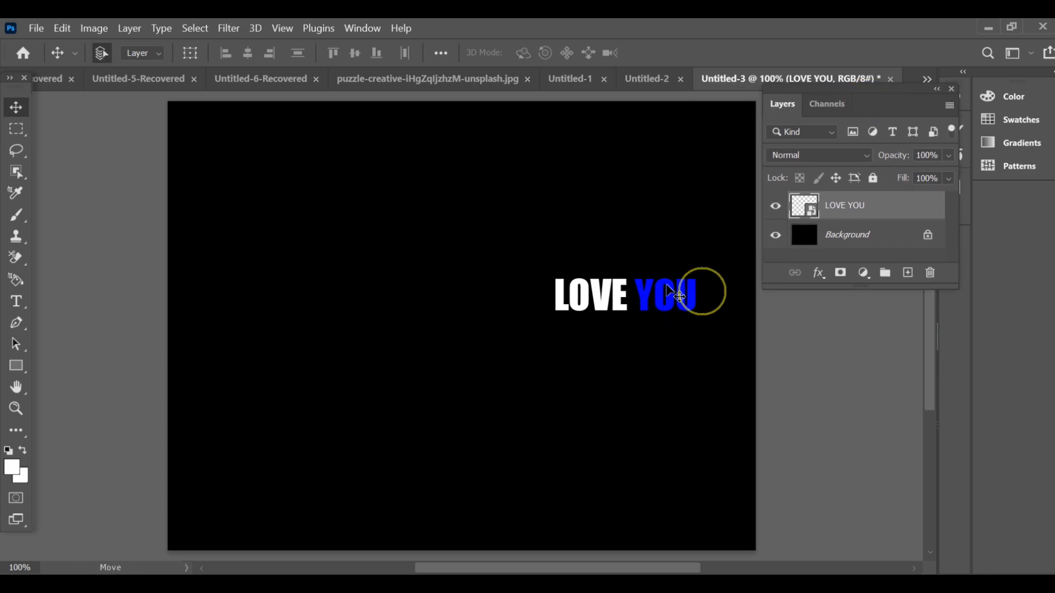
left_click_drag(663, 290, 695, 282)
- Transform the LOVE YOU object in perspective so its outer end, the word YOU, flares much taller than LOVE
key("ctrl+t")
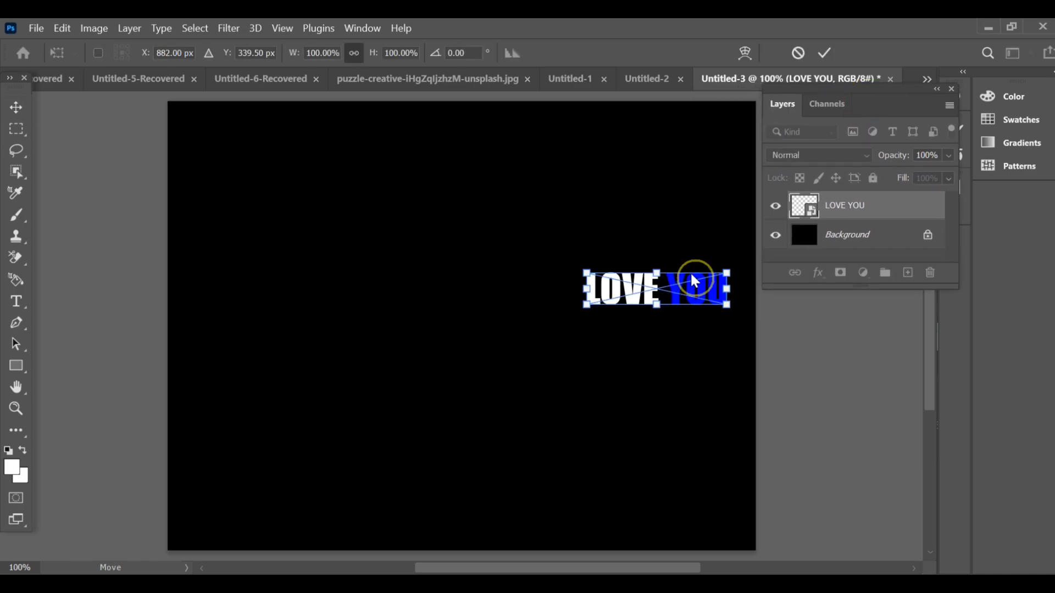
right_click(694, 280)
left_click(733, 333)
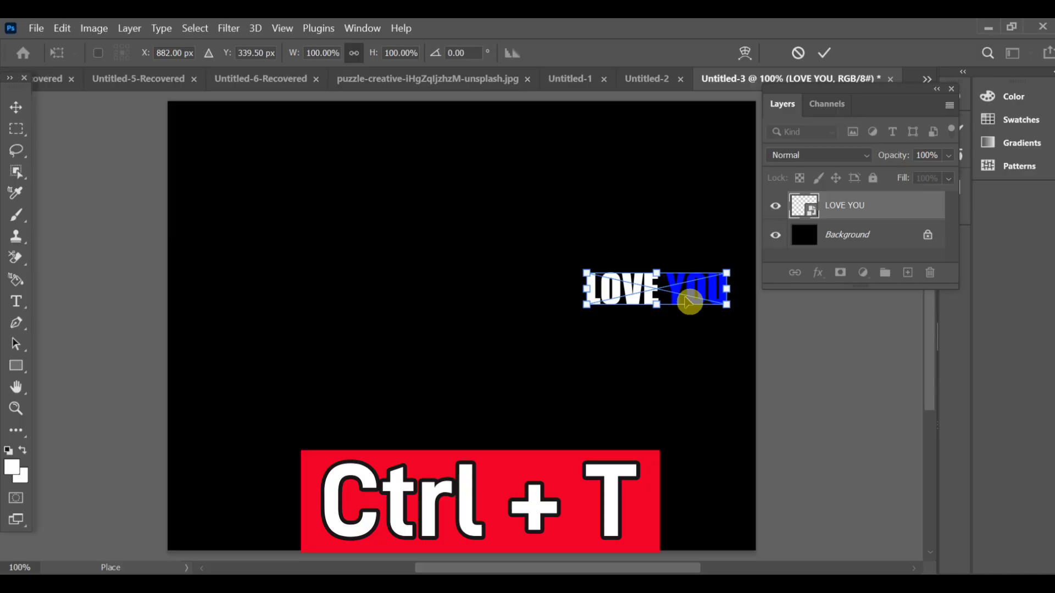
left_click_drag(727, 307, 727, 337)
- Duplicate the flared LOVE YOU object above the original and rotate the copy counterclockwise so it fans outward
left_click_drag(695, 305, 647, 223)
key("Return")
key("ctrl+t")
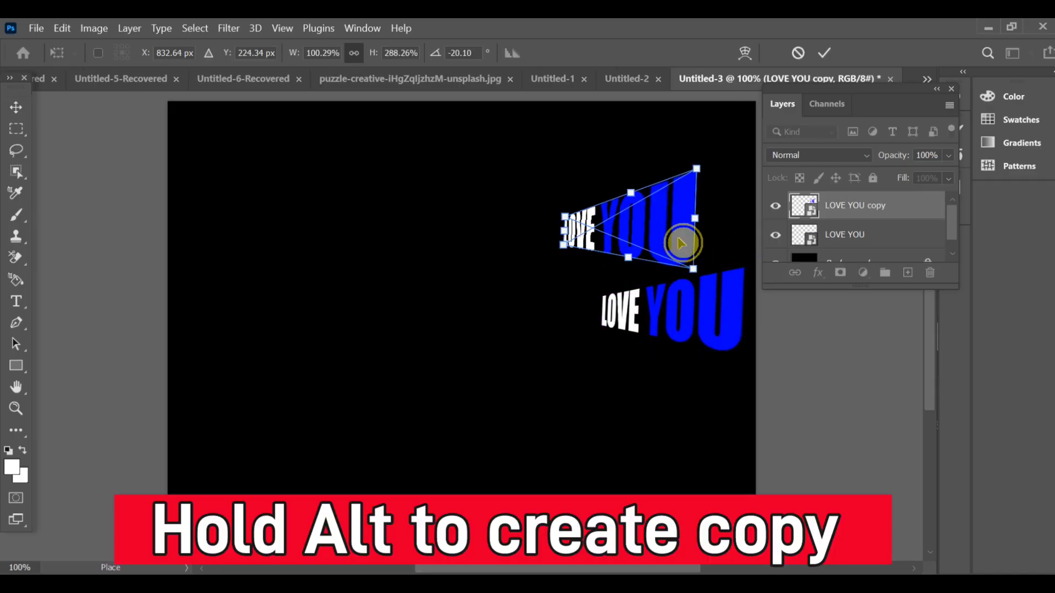
right_click(682, 237)
left_click(717, 298)
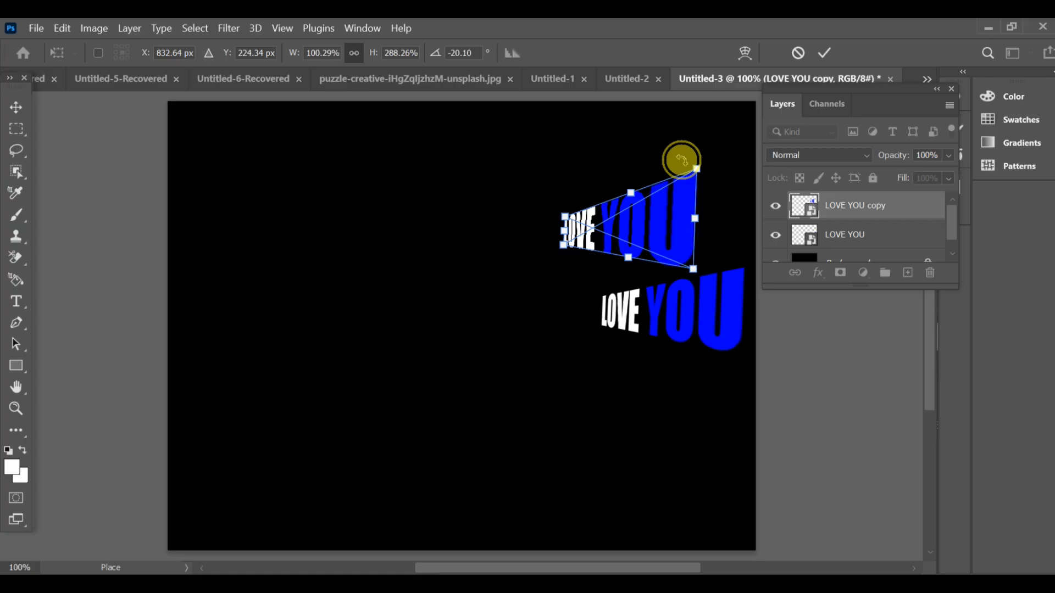
left_click_drag(681, 159, 661, 143)
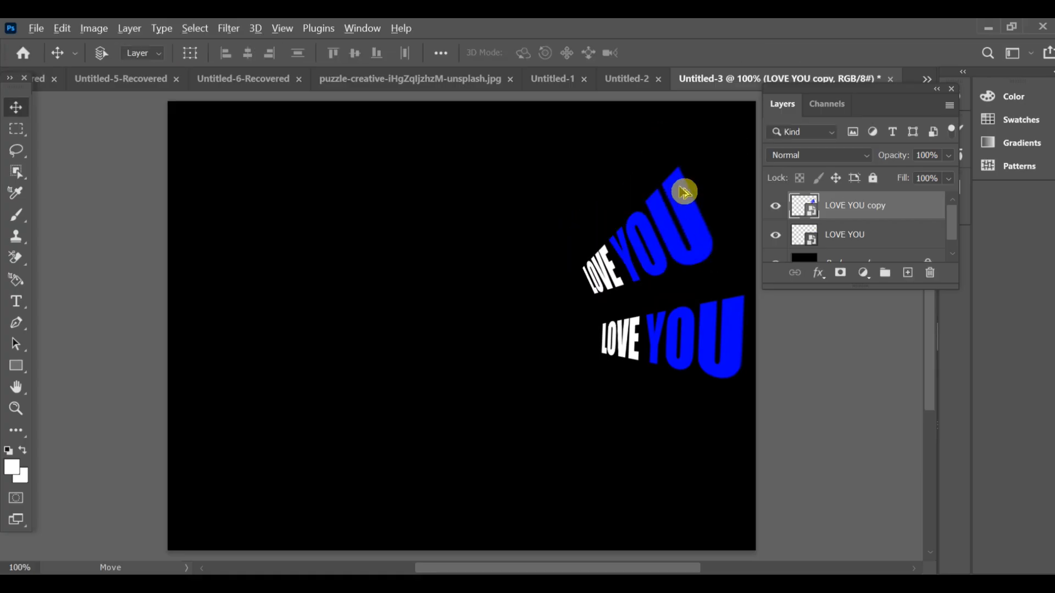
- Duplicate the tilted LOVE YOU copy up and to the left, rotating the new one to about -81° to continue the arc
key("ctrl+alt+shift+t")
left_click_drag(570, 236, 549, 179)
right_click(577, 172)
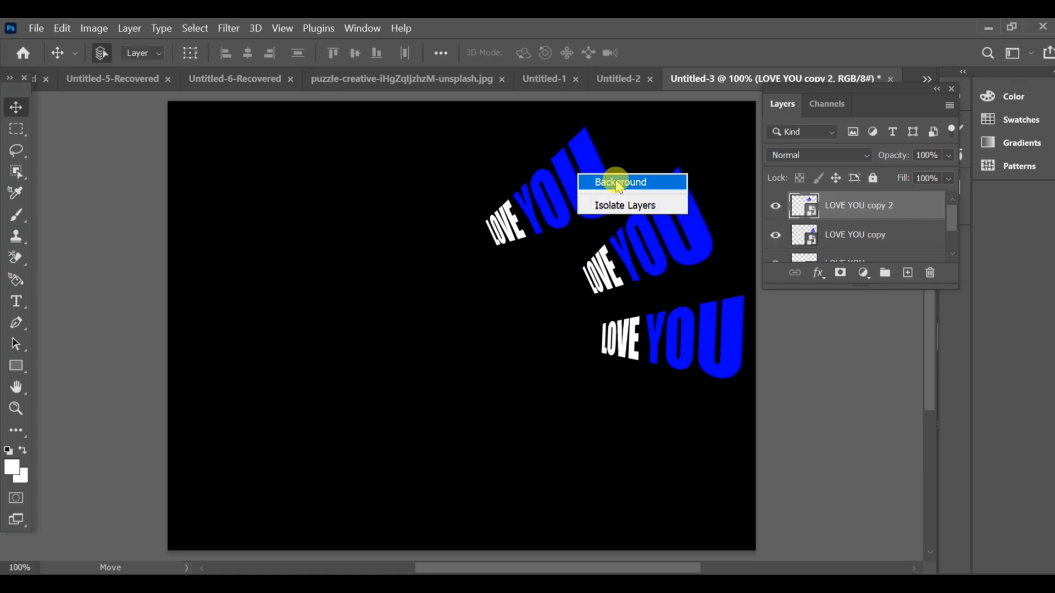
left_click(617, 179)
key("ctrl+t")
right_click(606, 173)
left_click(606, 173)
left_click_drag(610, 165, 585, 147)
left_click_drag(524, 115, 545, 111)
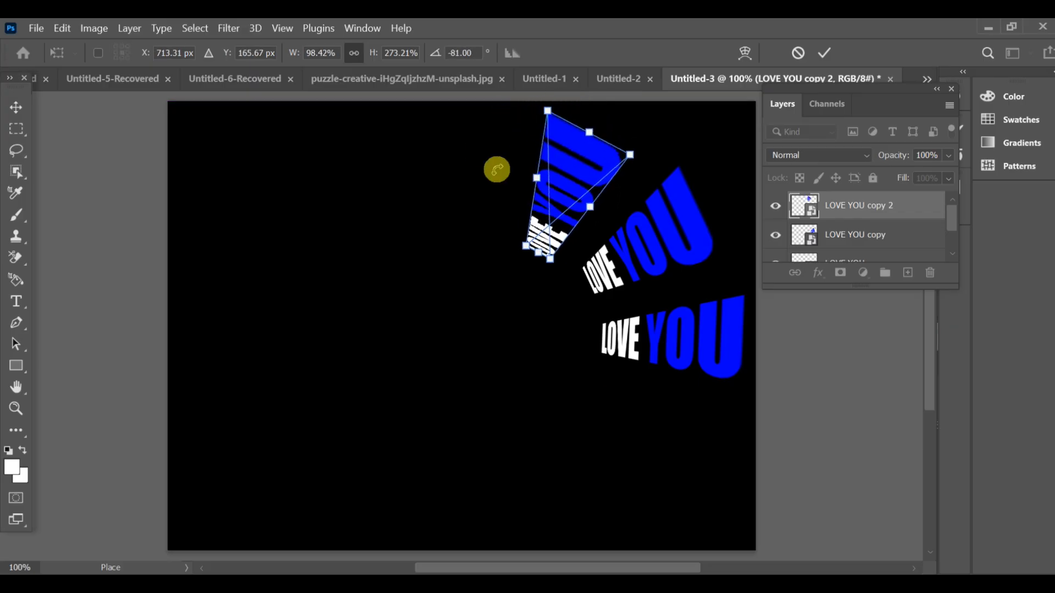
left_click(824, 50)
- Duplicate the third LOVE YOU text to the top centre of the arc and rotate it to about -106°, nearly upright
left_click_drag(552, 177, 447, 157)
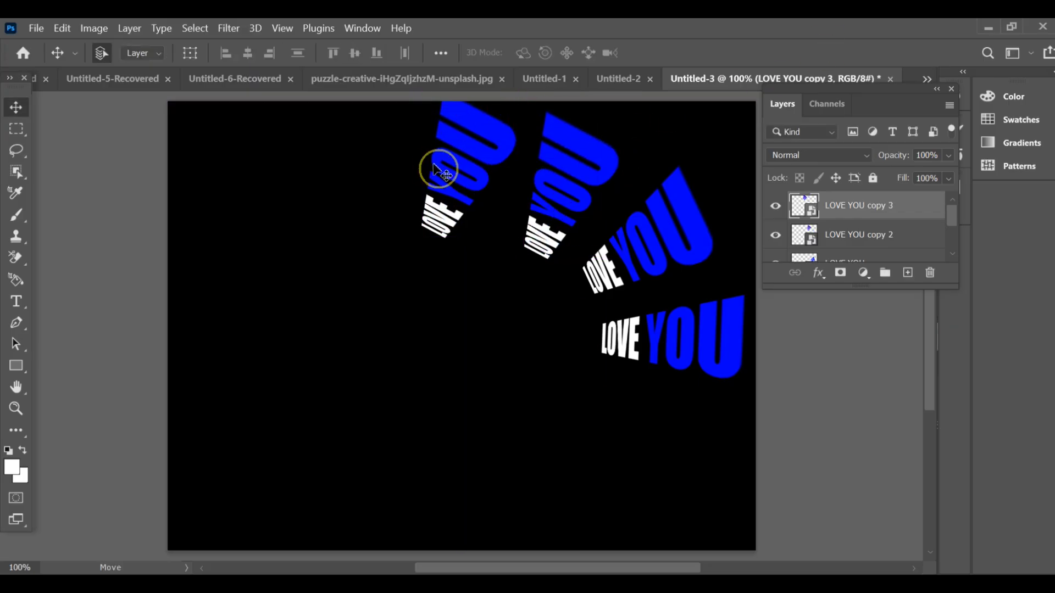
key("ctrl+t")
right_click(474, 169)
left_click(499, 233)
left_click_drag(501, 128, 374, 197)
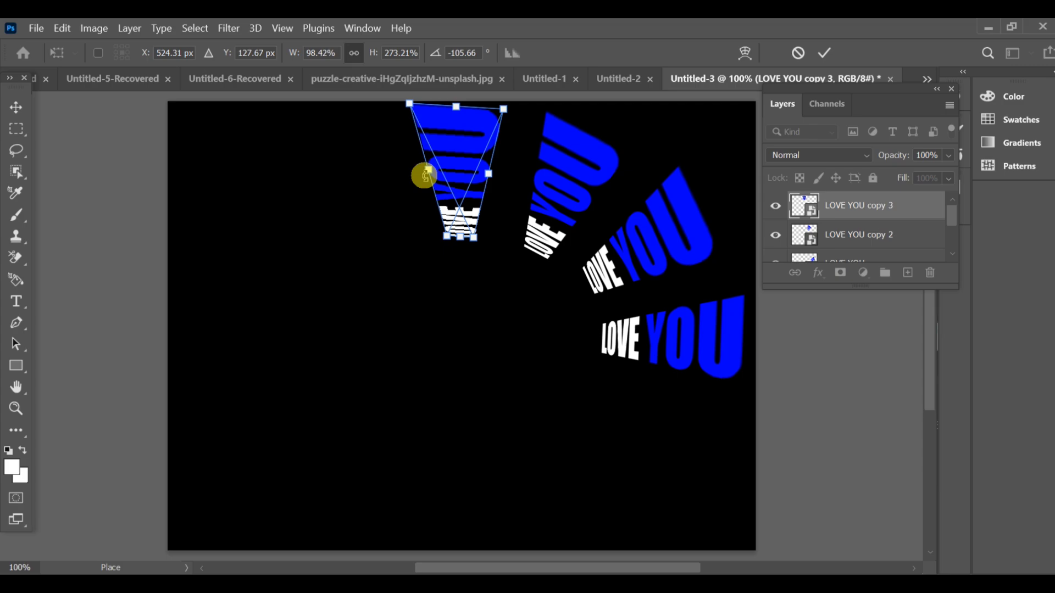
double_click(487, 185)
key("ctrl+t")
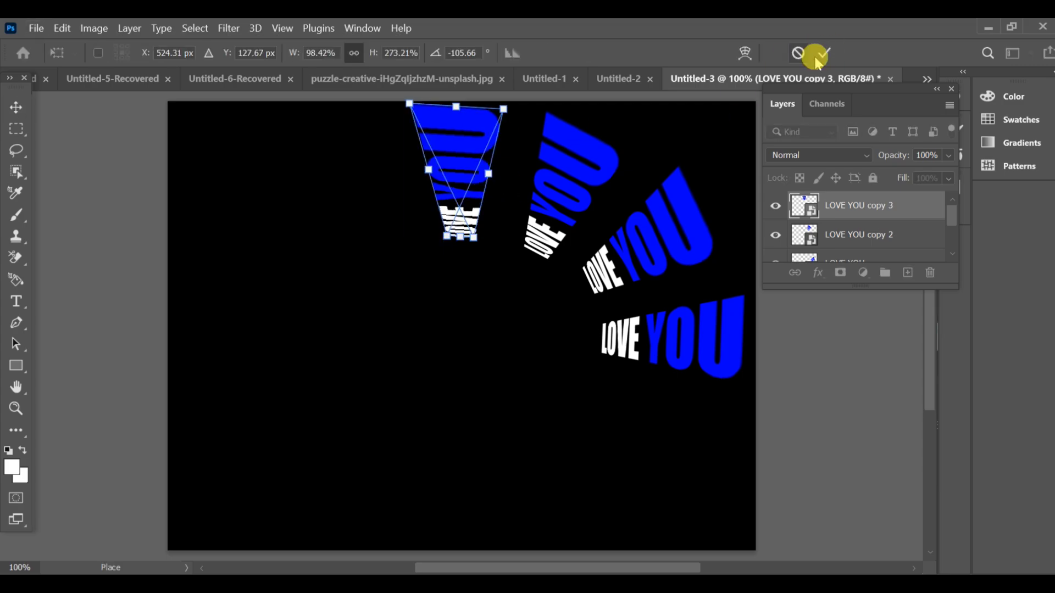
left_click(821, 55)
- Duplicate the top-centre LOVE YOU text to its left, rotate it to about -133° and adjust its place in the arc
left_click_drag(463, 147, 350, 160)
key("ctrl+t")
right_click(360, 156)
left_click(385, 219)
left_click_drag(290, 109, 264, 144)
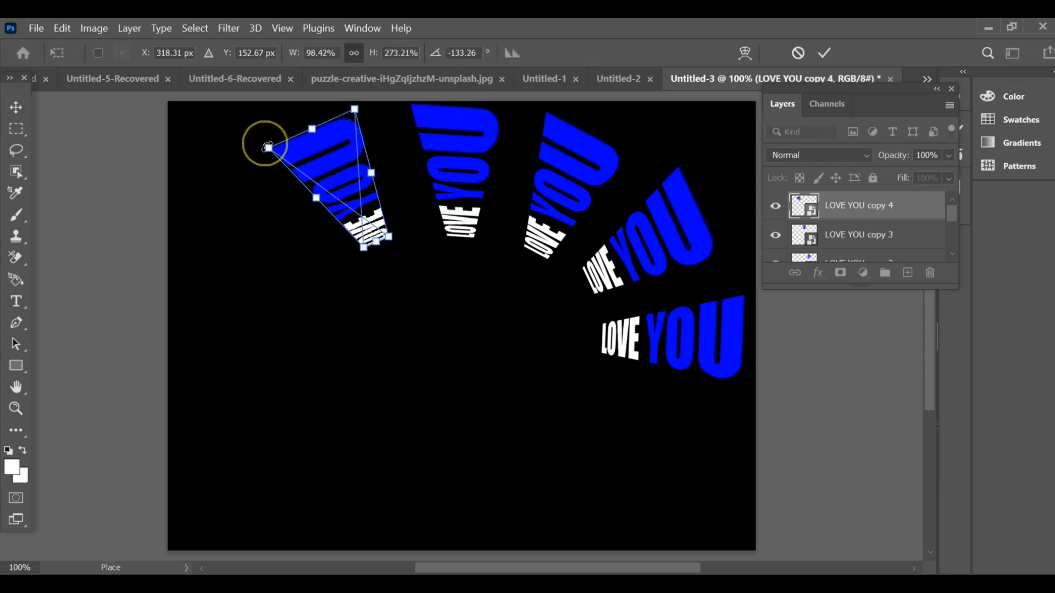
left_click_drag(342, 186, 362, 184)
left_click(824, 54)
- Duplicate the upper-left LOVE YOU text down and to the left, and rotate the copy to about -166°
key("ctrl+alt+t")
left_click_drag(357, 229, 190, 272)
key("Return")
key("ctrl+t")
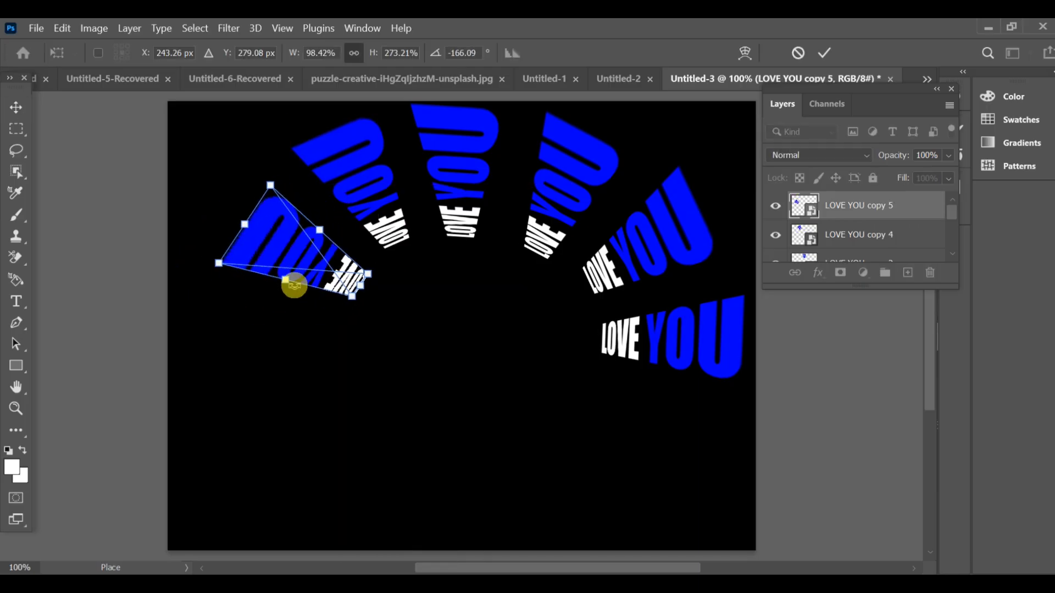
key("Return")
- Duplicate the leftmost LOVE YOU text directly below itself and reposition the three copies above it to even out the arc
left_click_drag(309, 267, 303, 332)
left_click_drag(347, 276, 342, 261)
left_click(378, 208)
left_click_drag(378, 206, 392, 202)
left_click_drag(485, 186, 503, 191)
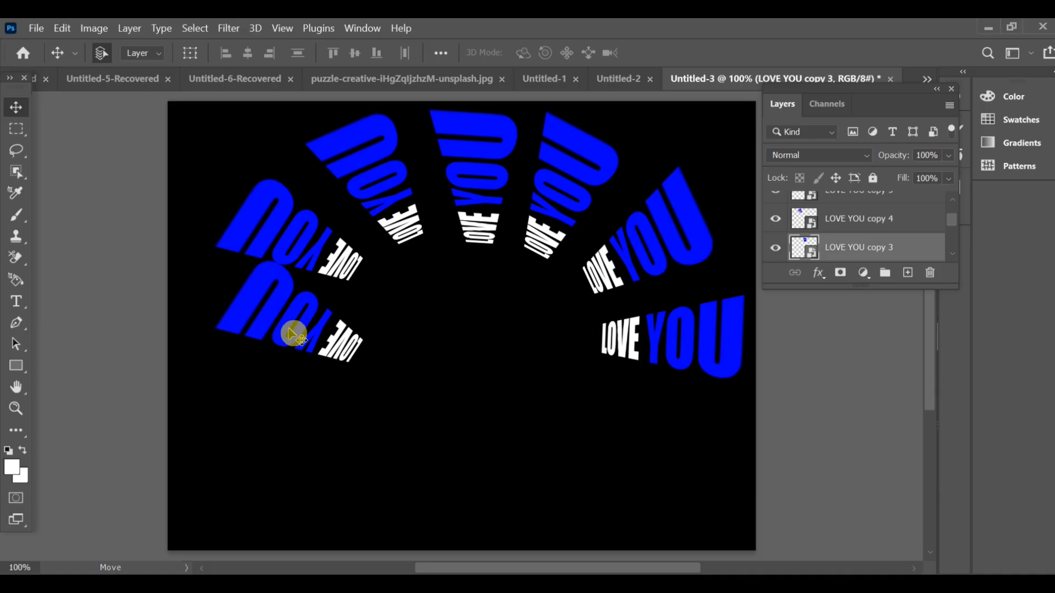
- Rotate the lowest LOVE YOU text on the left side to about 167° so it mirrors the one on the right
left_click(293, 333)
key("ctrl+t")
left_click_drag(214, 330, 355, 295)
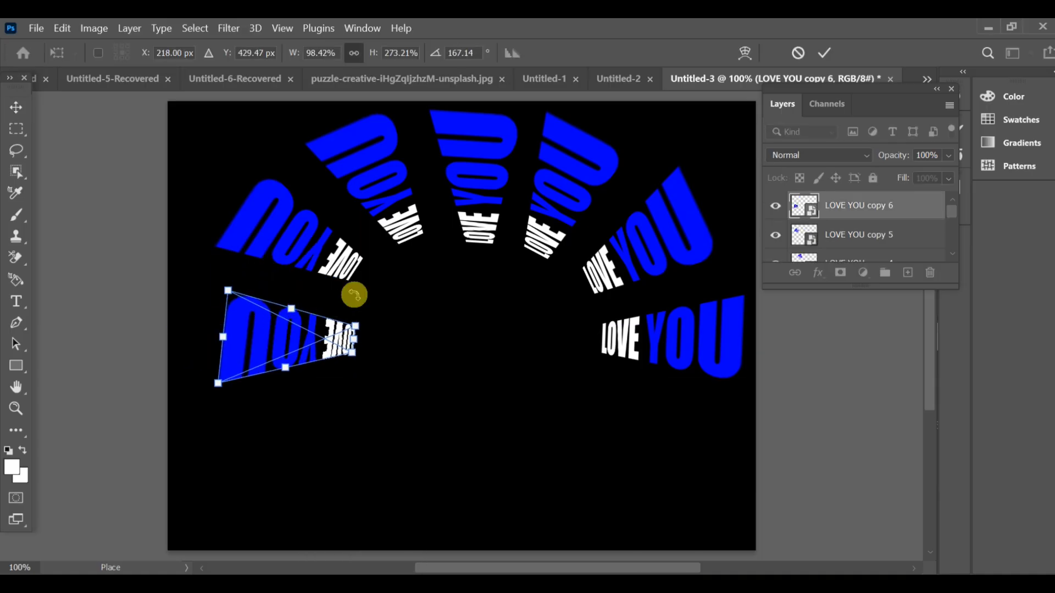
left_click(18, 108)
- Fine-tune the positions of the four LOVE YOU texts on the left and top of the arc, moving the lowest one outward
left_click_drag(290, 238, 291, 251)
left_click(361, 184)
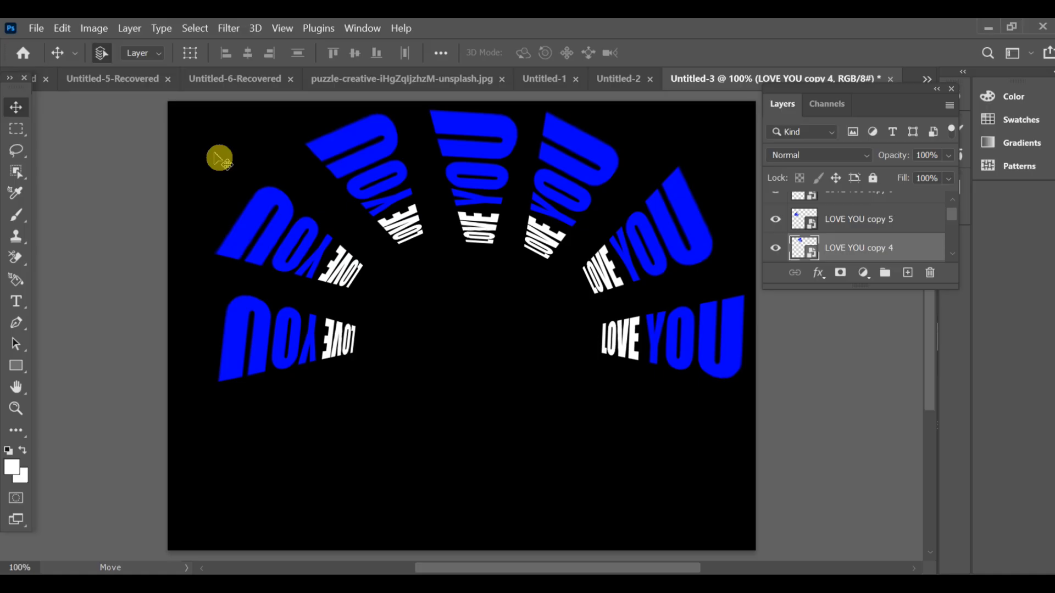
left_click_drag(336, 164, 356, 186)
left_click_drag(455, 177, 447, 175)
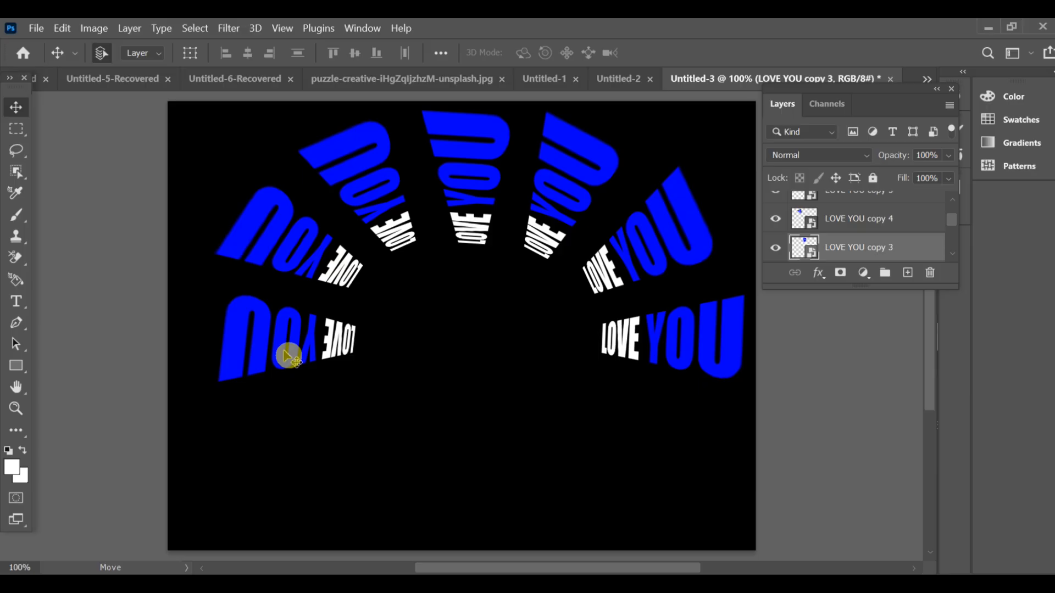
mouse_move(289, 357)
left_mouse_down()
mouse_move(259, 354)
mouse_move(299, 352)
mouse_move(284, 354)
left_mouse_up()
- Shift the remaining six LOVE YOU texts leftward one by one so the arc is evenly spaced and closer to the canvas centre
left_click(305, 270)
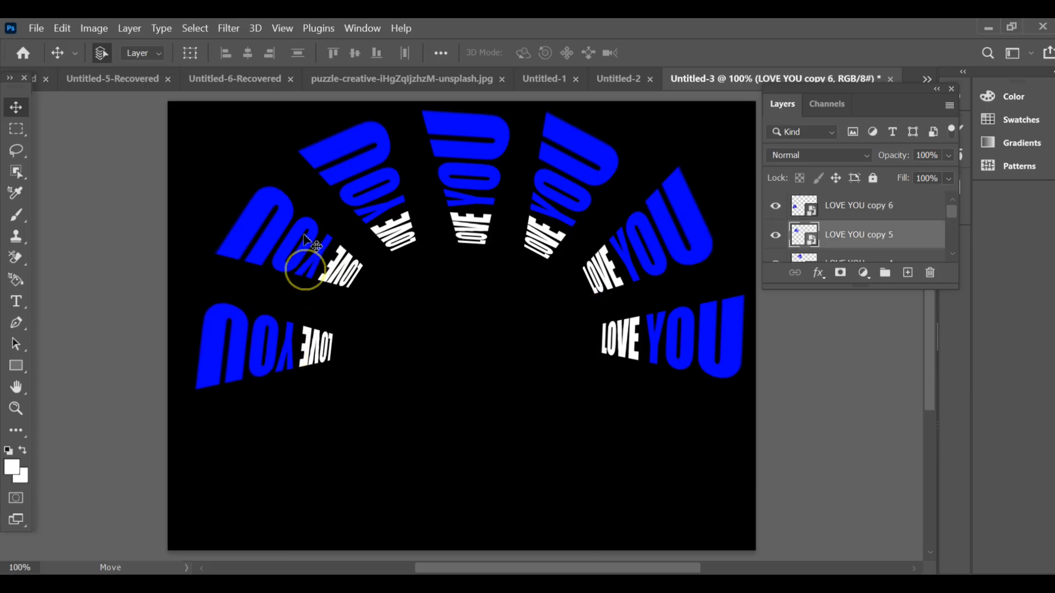
left_click_drag(307, 256, 299, 265)
left_click_drag(350, 205, 337, 214)
left_click_drag(459, 183, 432, 183)
left_click_drag(533, 191, 492, 198)
mouse_move(617, 241)
left_mouse_down()
mouse_move(592, 253)
mouse_move(617, 255)
mouse_move(610, 242)
mouse_move(632, 231)
mouse_move(617, 229)
mouse_move(617, 239)
left_mouse_up()
left_click_drag(616, 238, 601, 240)
left_click_drag(637, 336, 585, 331)
key("Down")
key("Down")
key("Down")
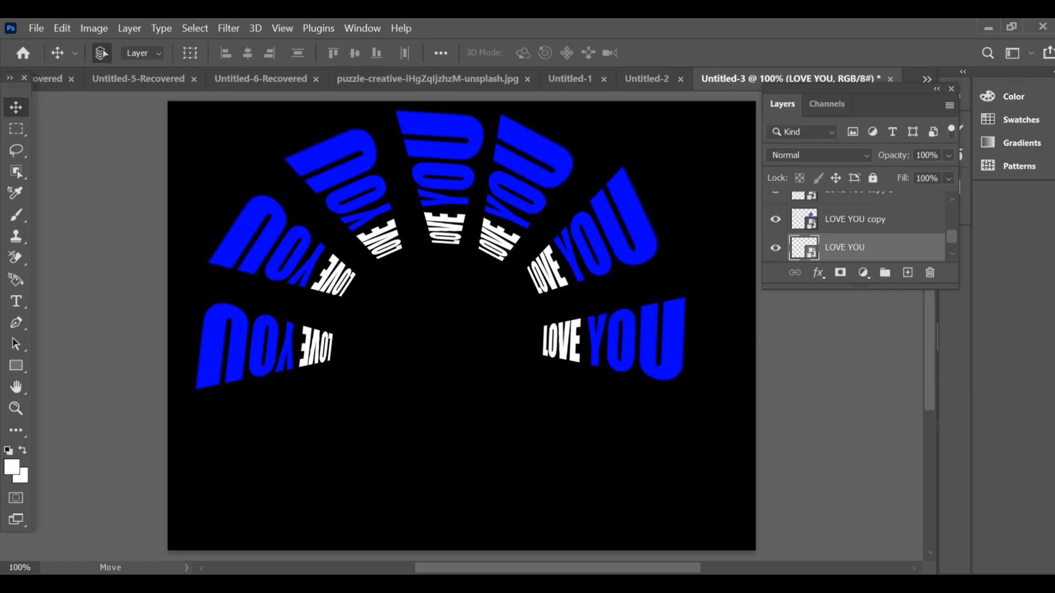
- Create a new layer, paint one soft white glow with a 322 px brush and centre it beneath the text arc
left_click(17, 214)
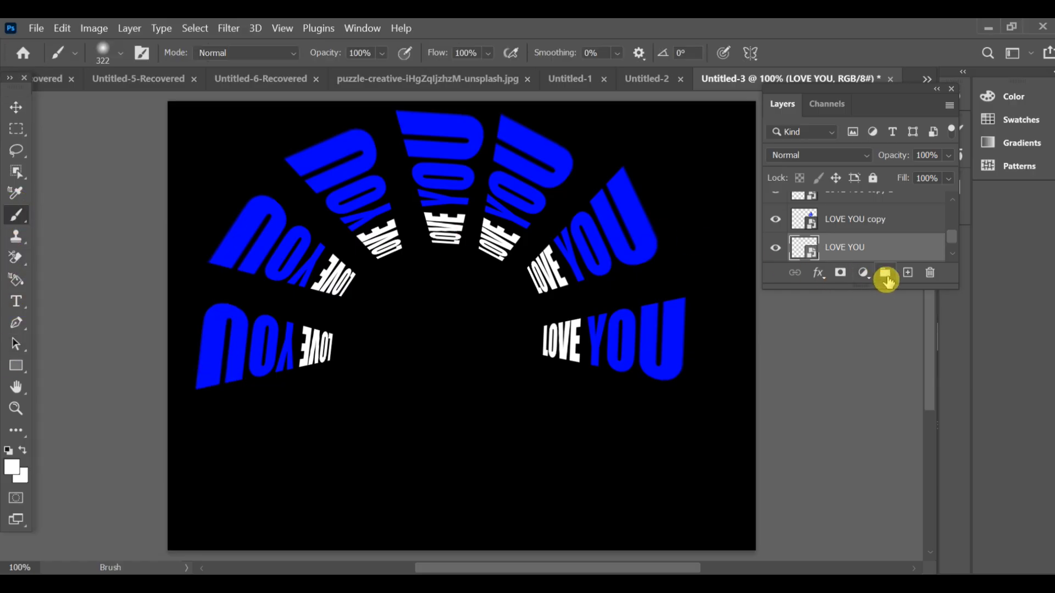
left_click(910, 278)
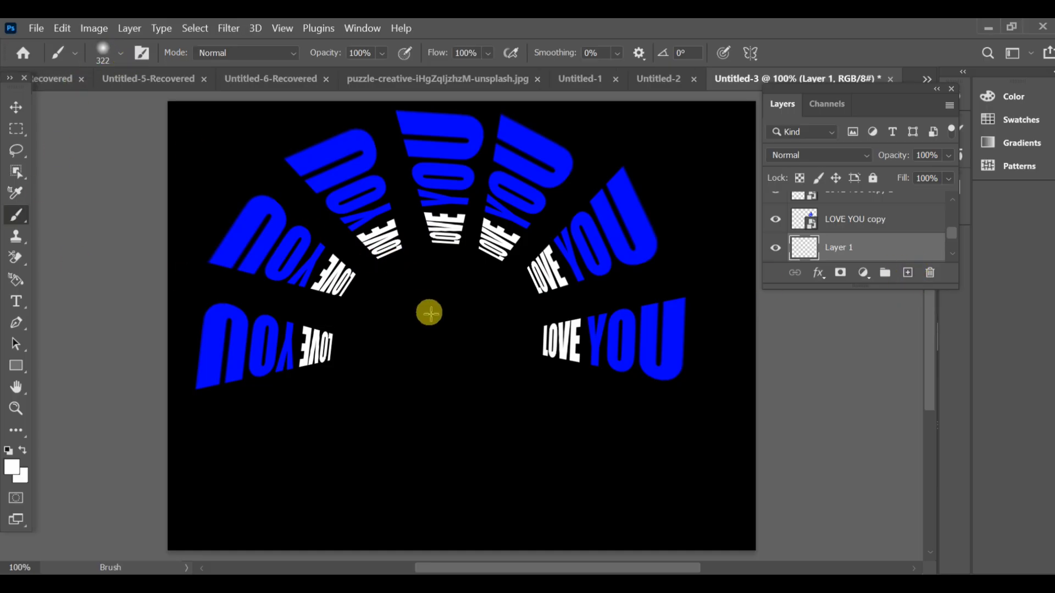
left_click(446, 305)
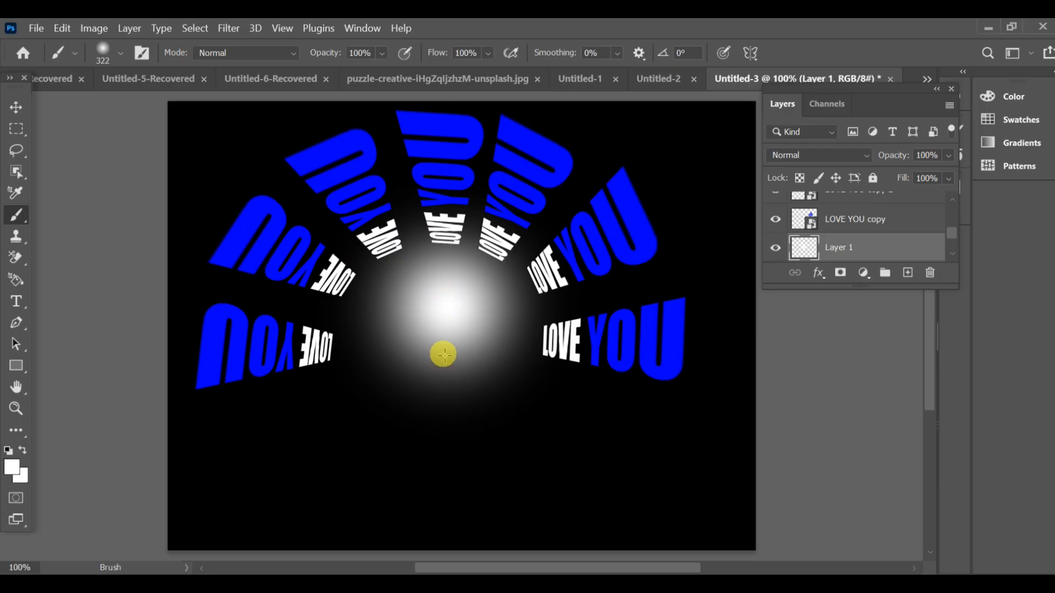
left_click(17, 110)
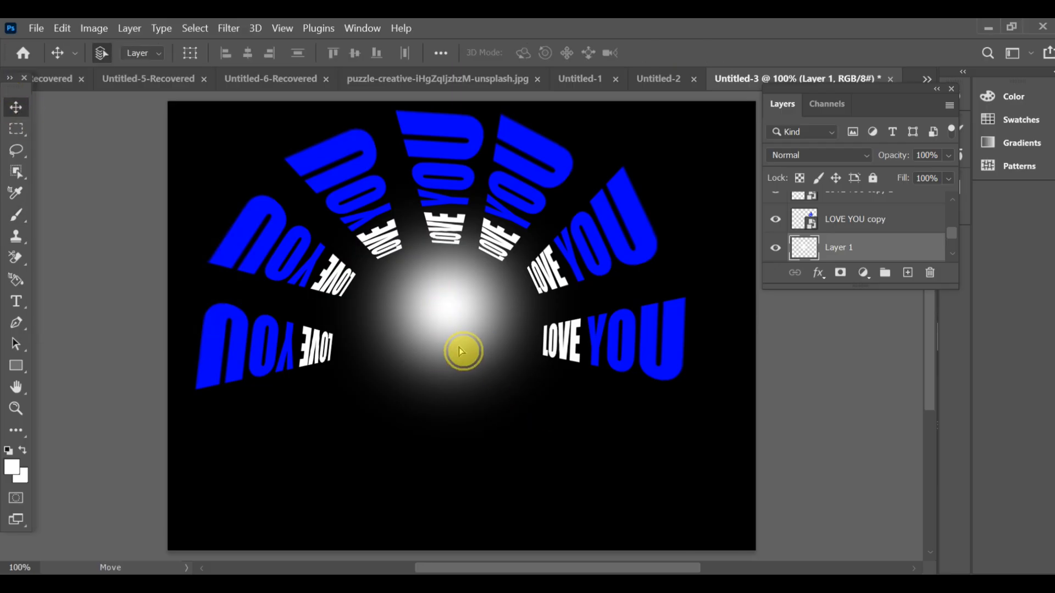
left_click_drag(460, 352, 465, 358)
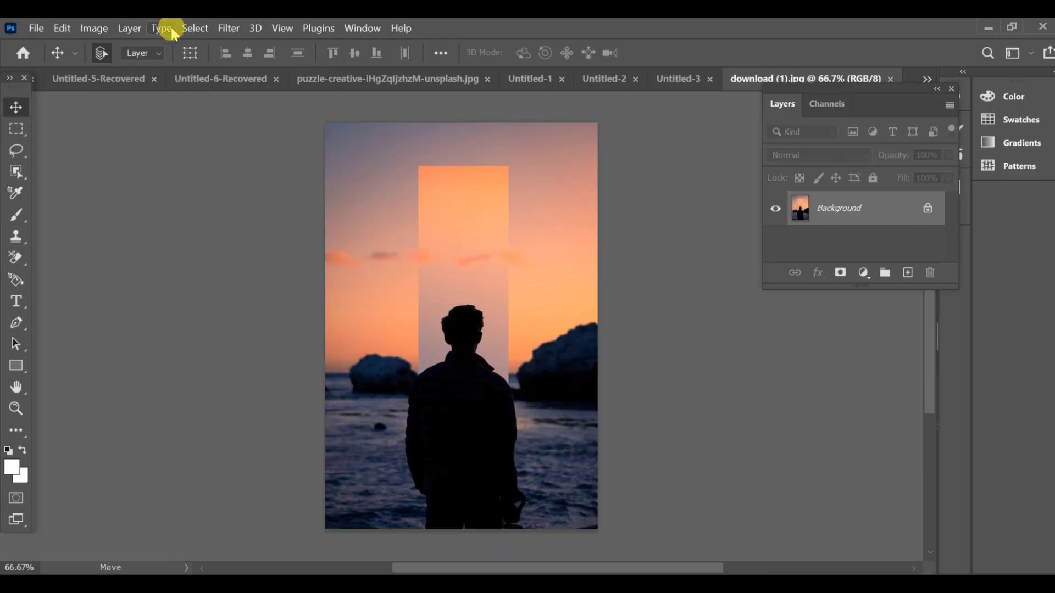
- Select the man as subject in download (1).jpg, copy him and paste him into the Untitled-3 poster
left_click(195, 28)
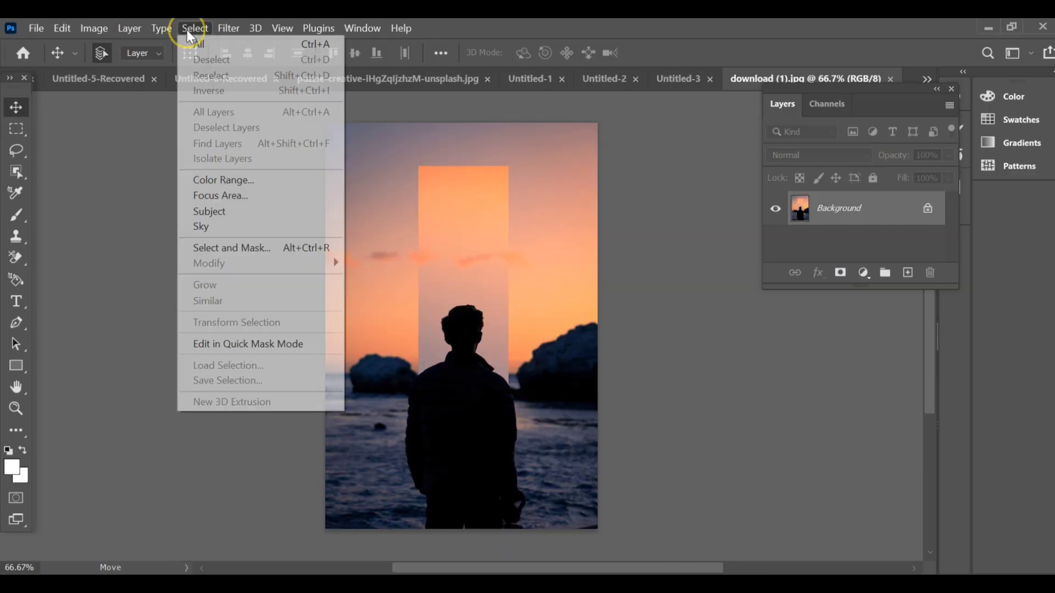
left_click(228, 208)
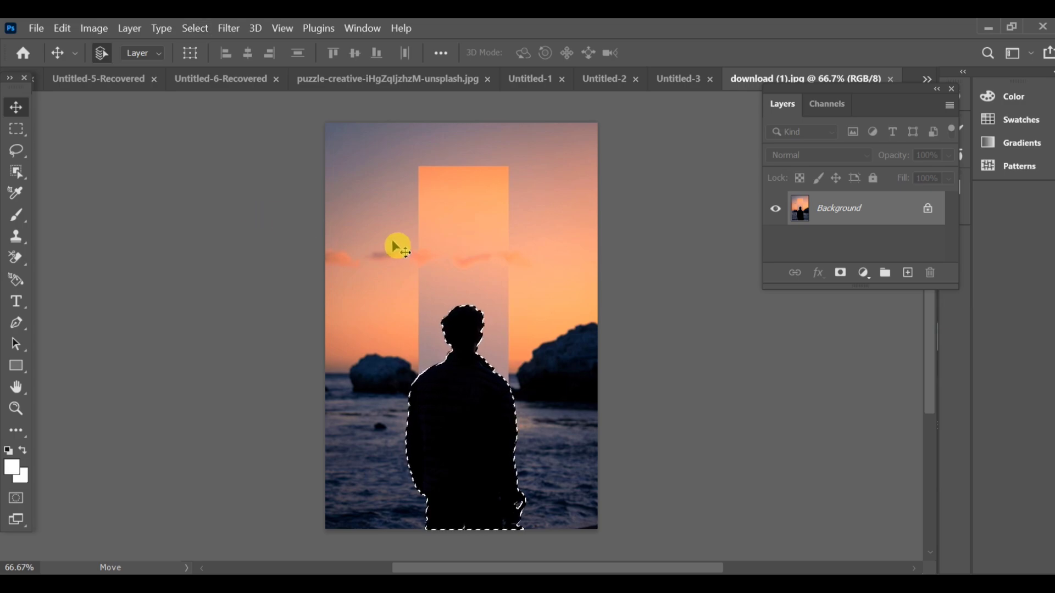
key("ctrl+c")
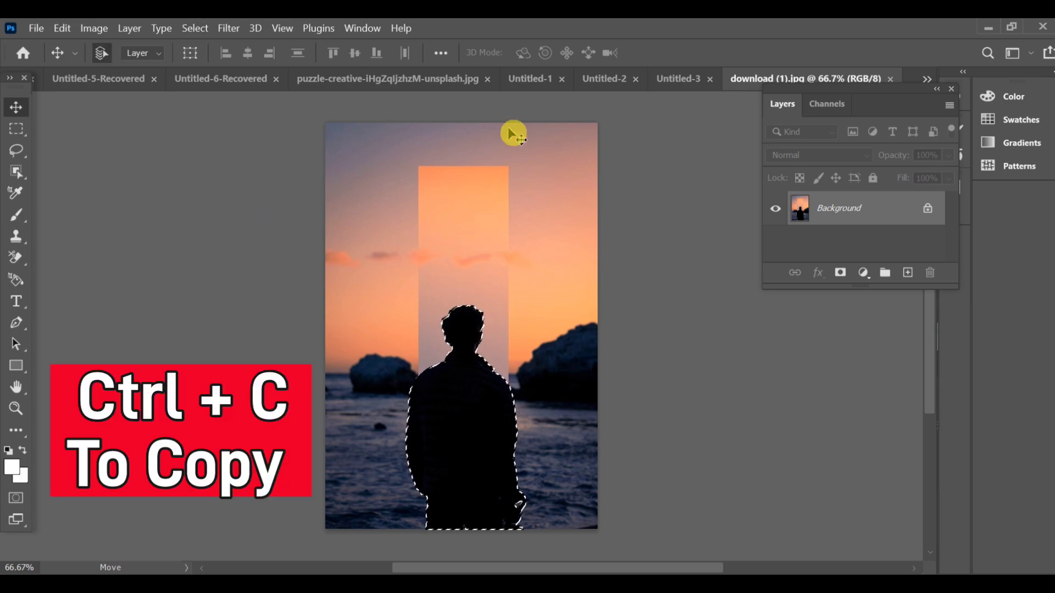
left_click(677, 84)
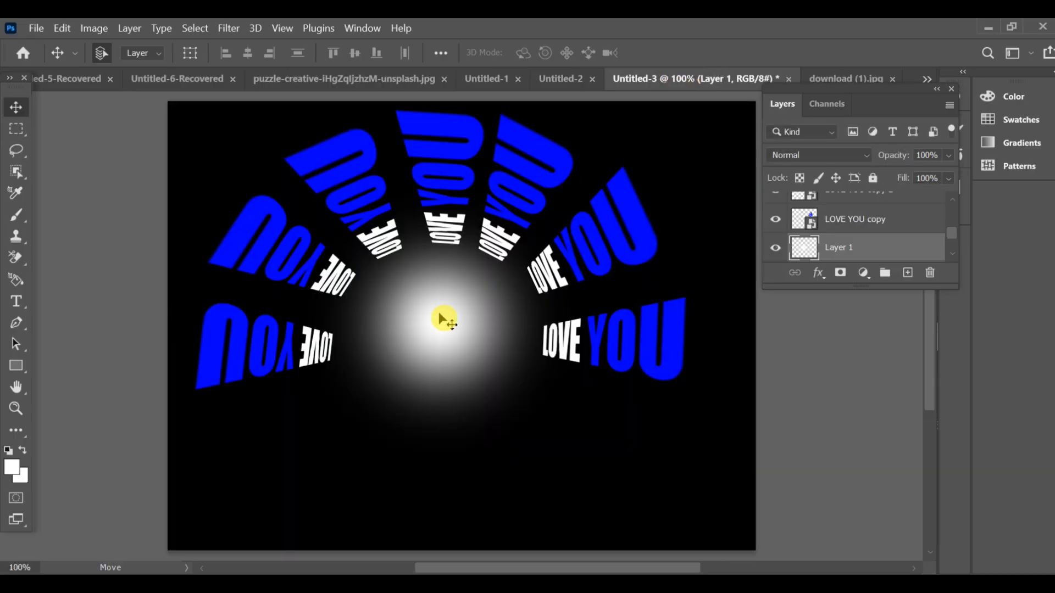
key("ctrl+v")
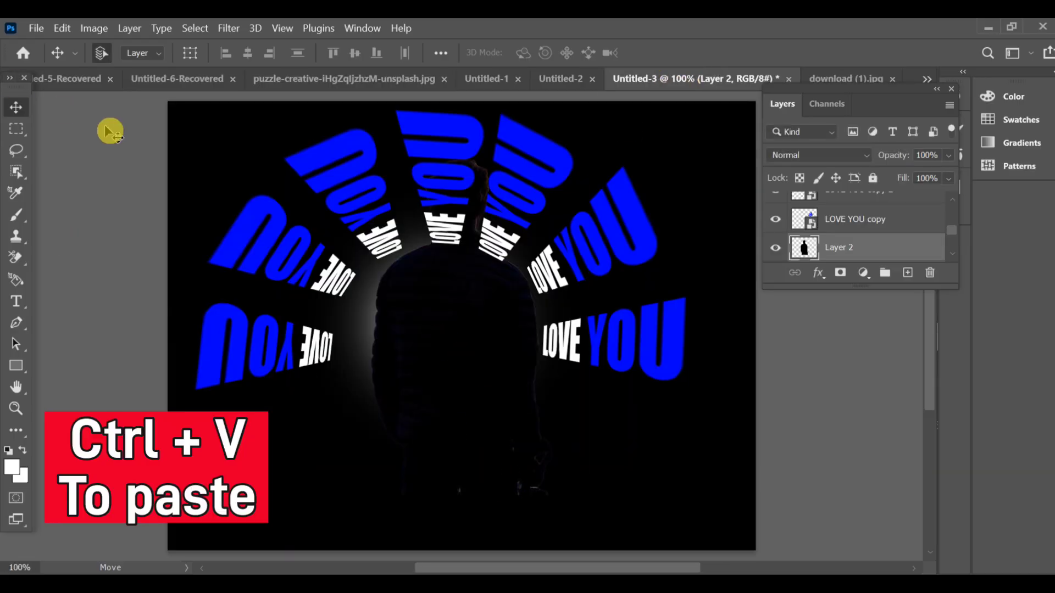
- Scale the pasted man's silhouette down to about 36% and centre it in front of the white glow
key("ctrl+t")
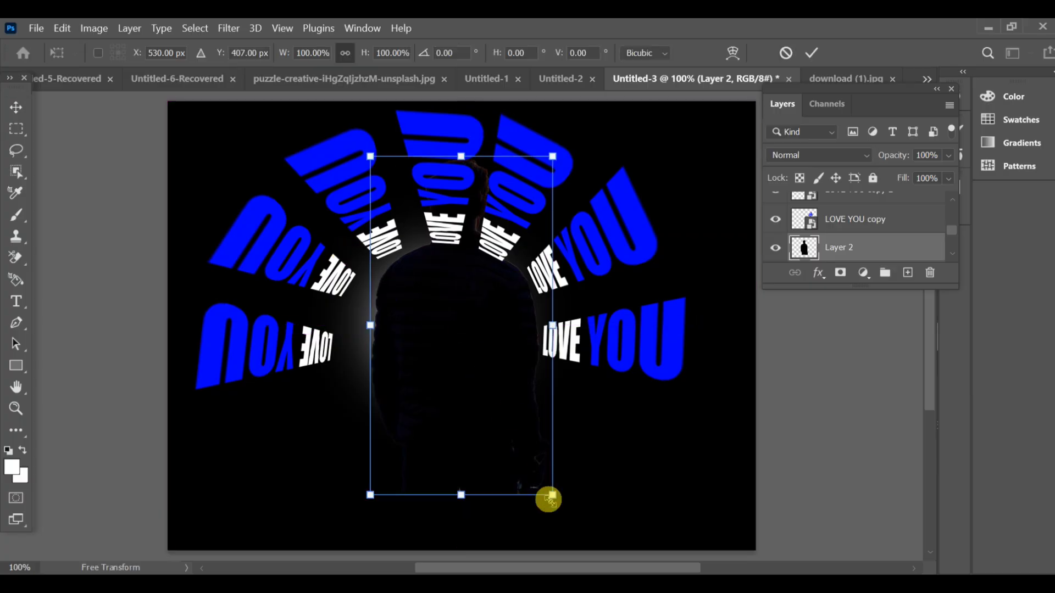
left_click_drag(546, 497, 454, 323)
left_click_drag(437, 276, 468, 397)
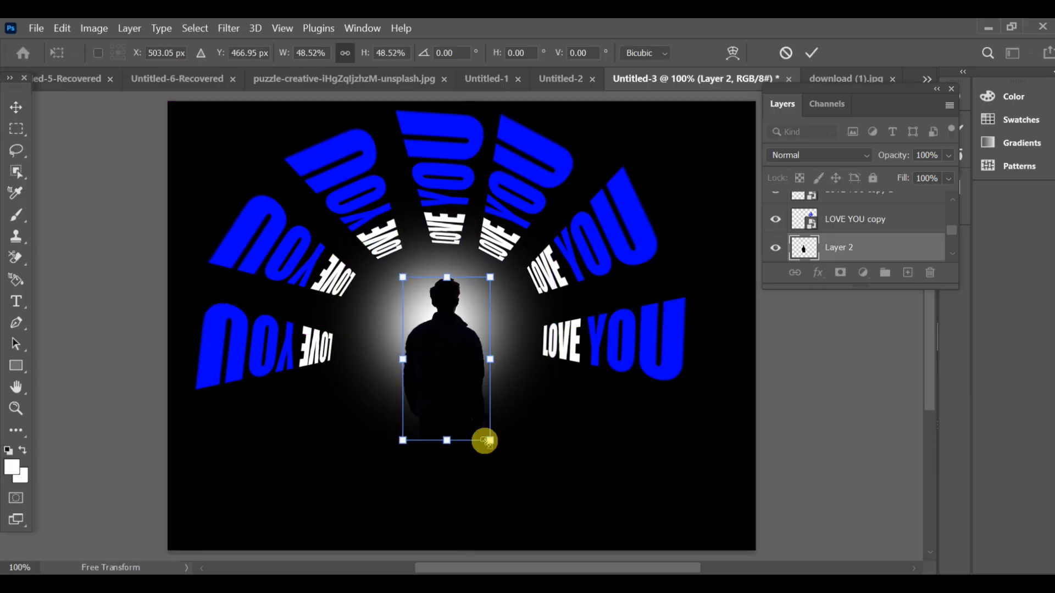
left_click_drag(487, 446, 471, 386)
left_click_drag(459, 359, 463, 362)
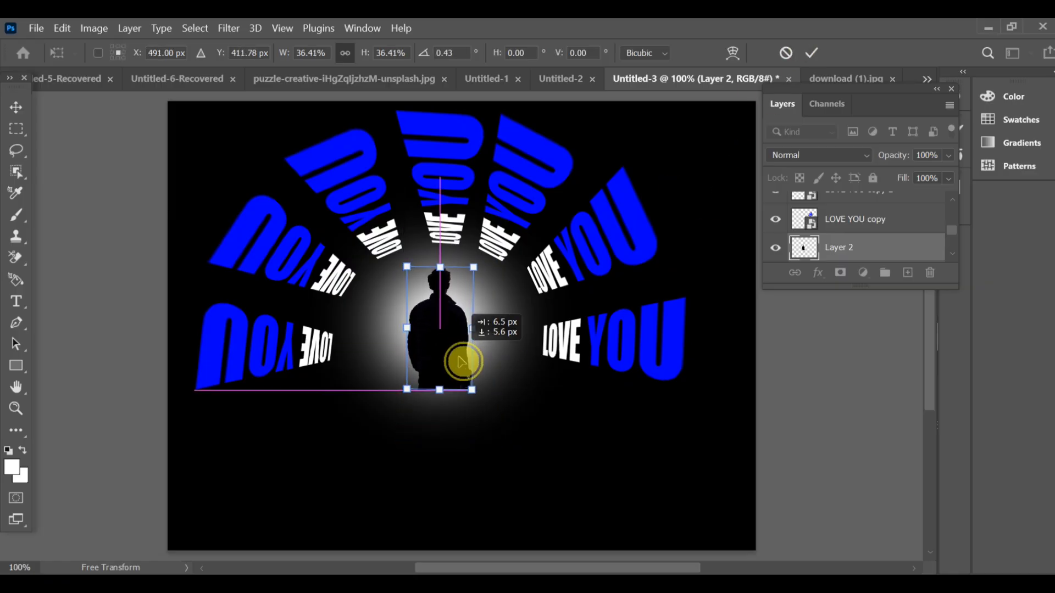
key("Return")
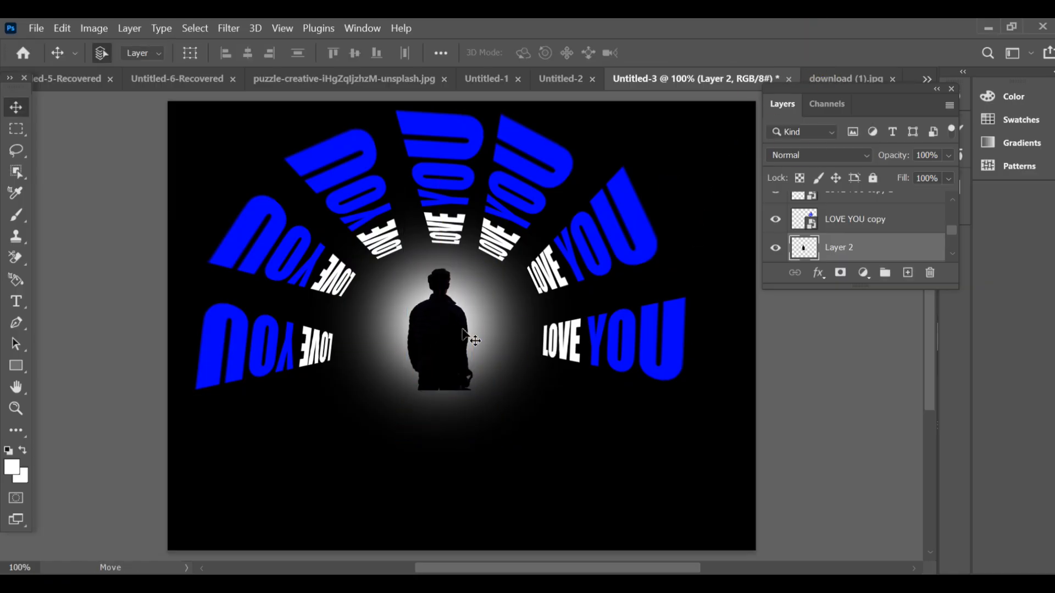
- Duplicate the man's silhouette and place the copy directly below the original
left_click_drag(442, 330, 449, 443)
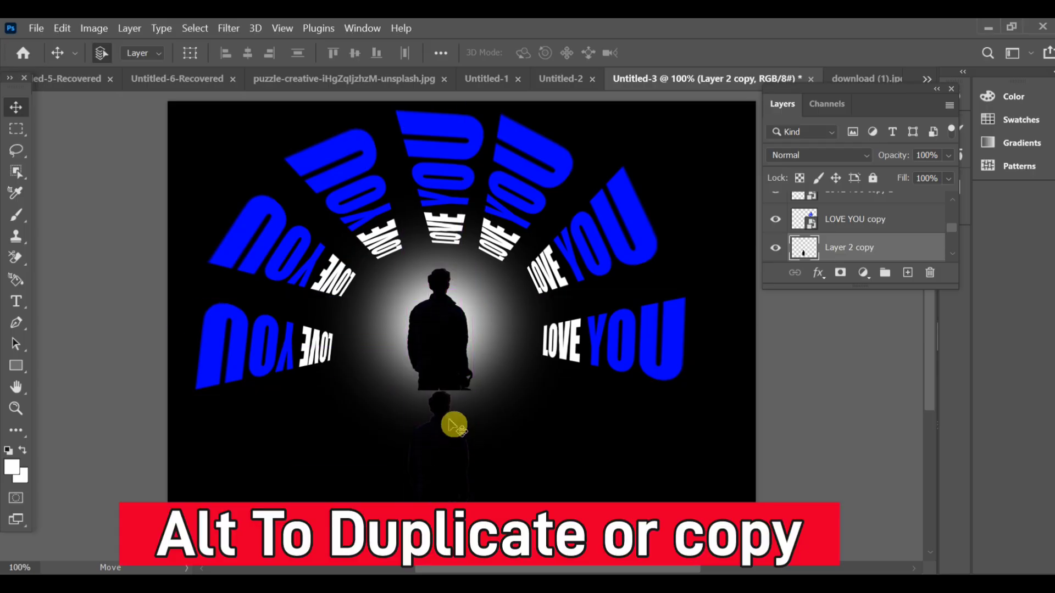
right_click(449, 421)
left_click(451, 421)
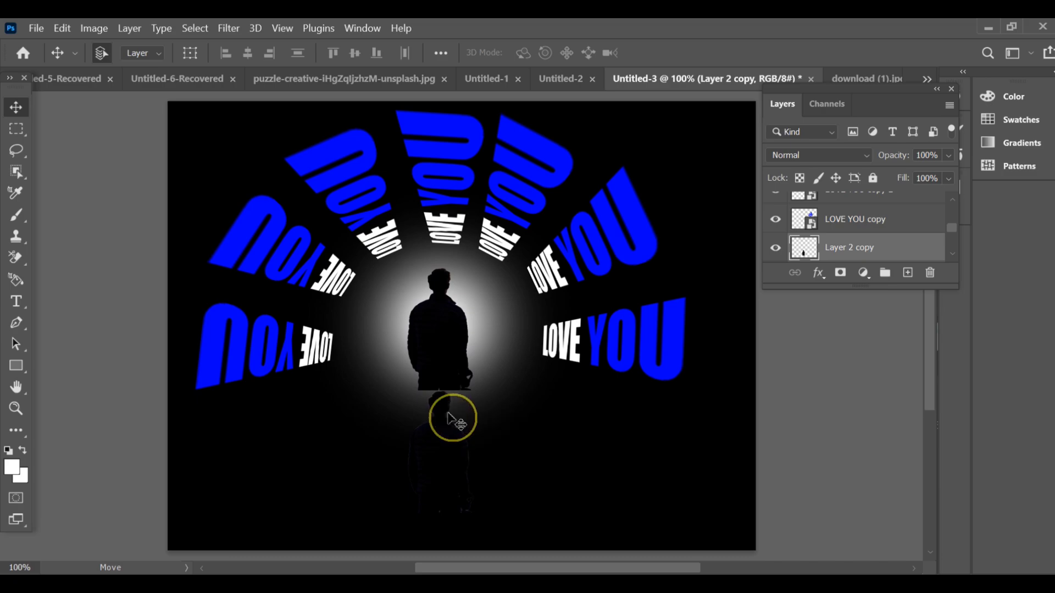
- Flip the lower silhouette copy vertically as a reflection and set its blend mode to Linear Dodge (Add)
key("ctrl+t")
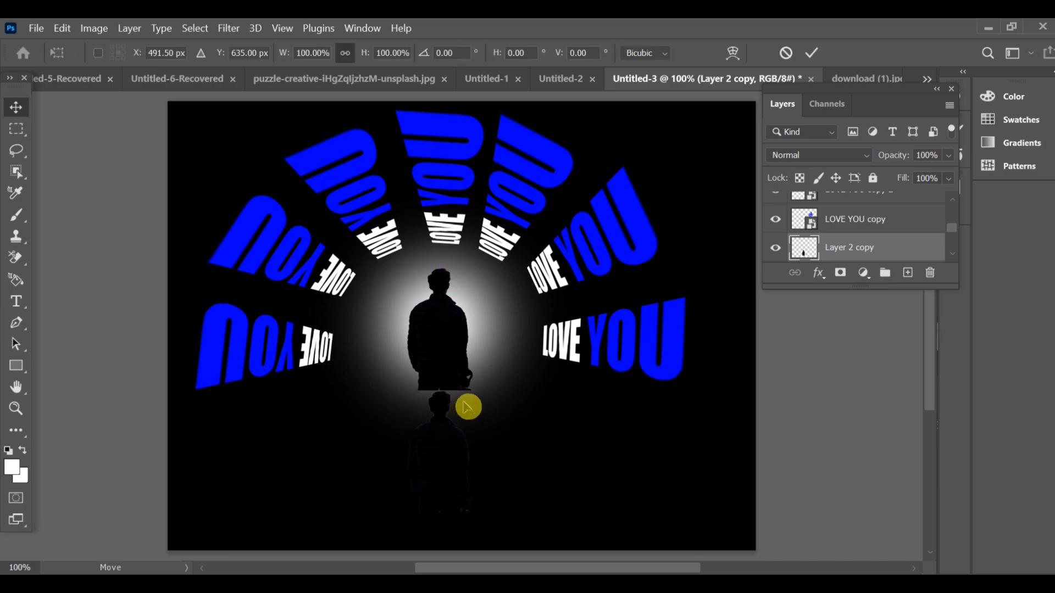
right_click(467, 406)
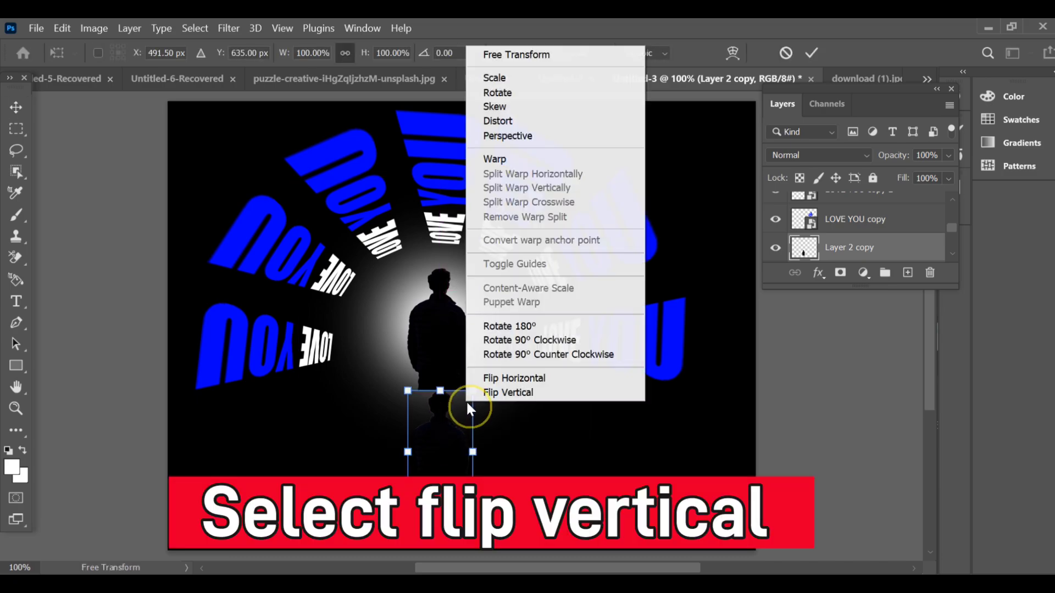
left_click(522, 392)
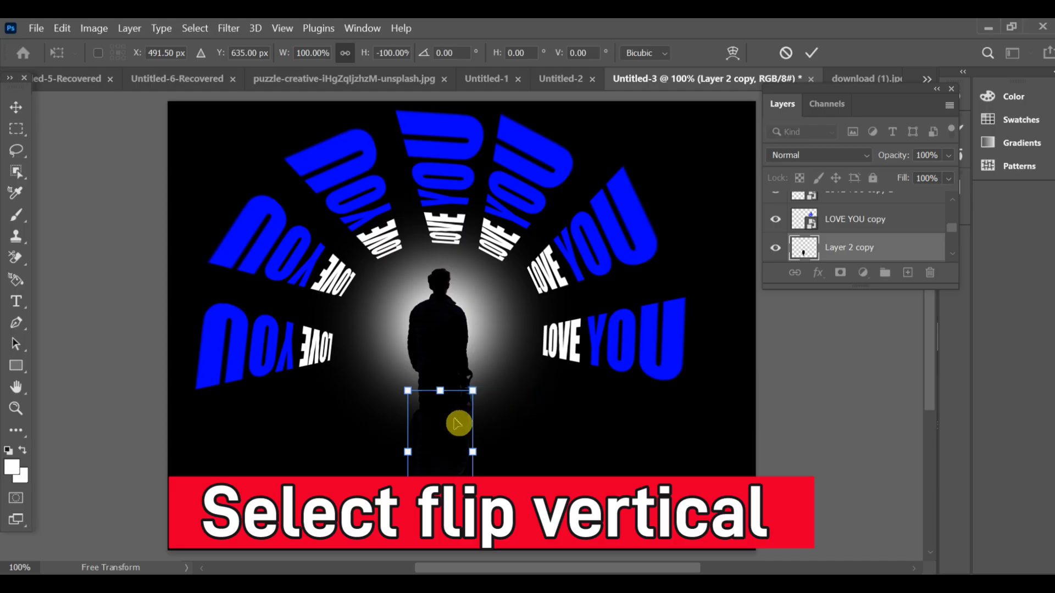
left_click_drag(459, 423, 460, 440)
key("Return")
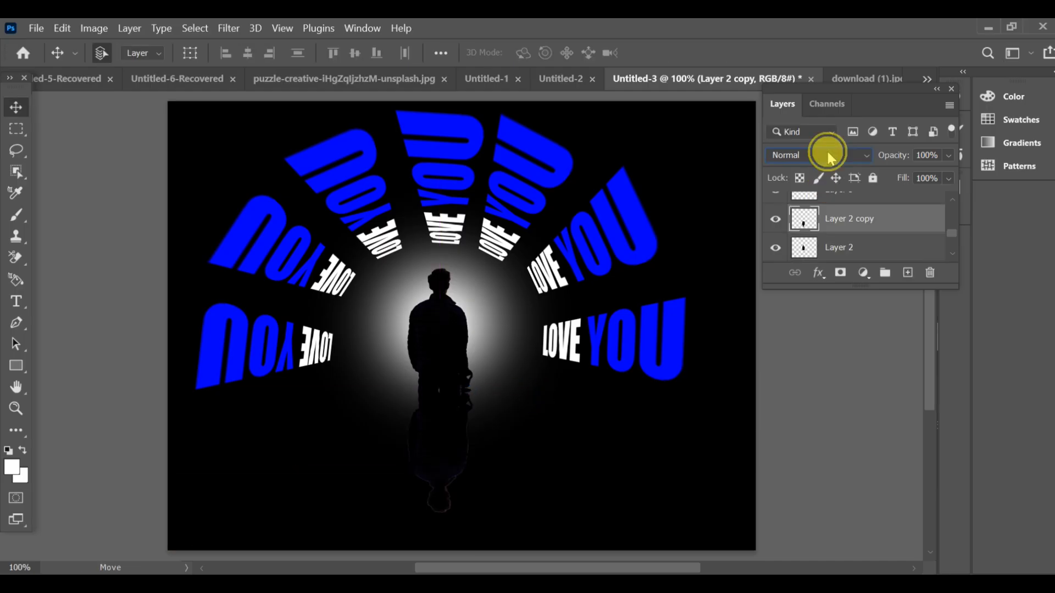
left_click(828, 156)
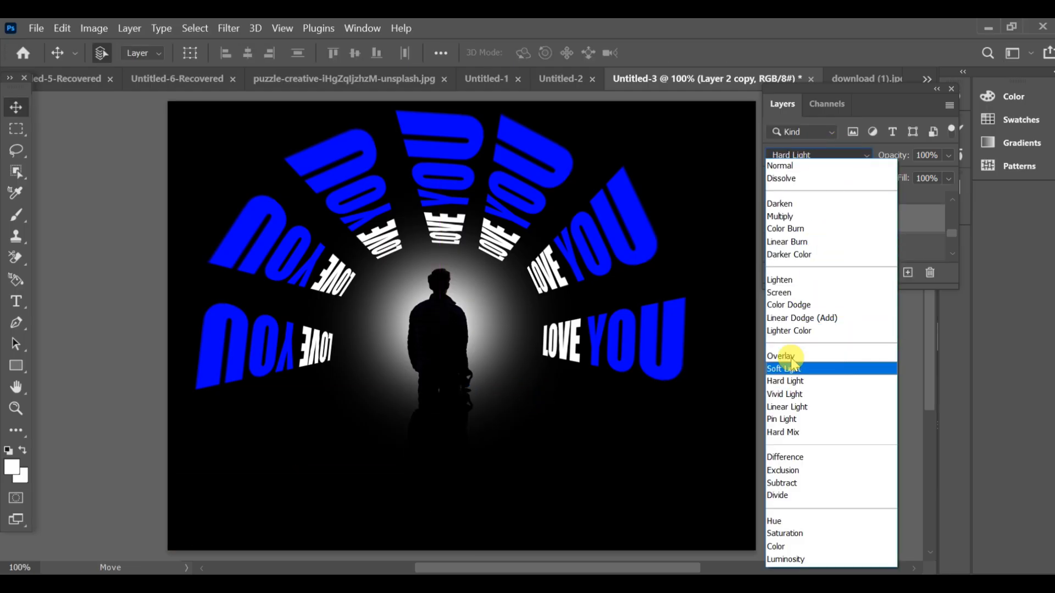
left_click(800, 317)
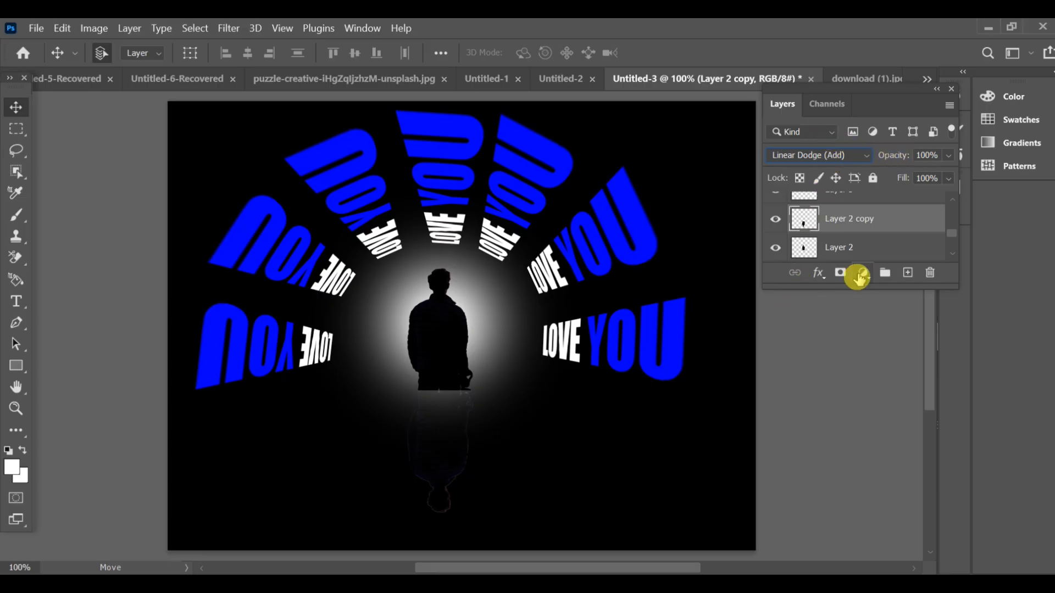
- Add a Levels adjustment layer above the reflection with the RGB midtones at 1.88 to brighten the glow and silhouettes
left_click(860, 275)
left_click(863, 276)
left_click(863, 275)
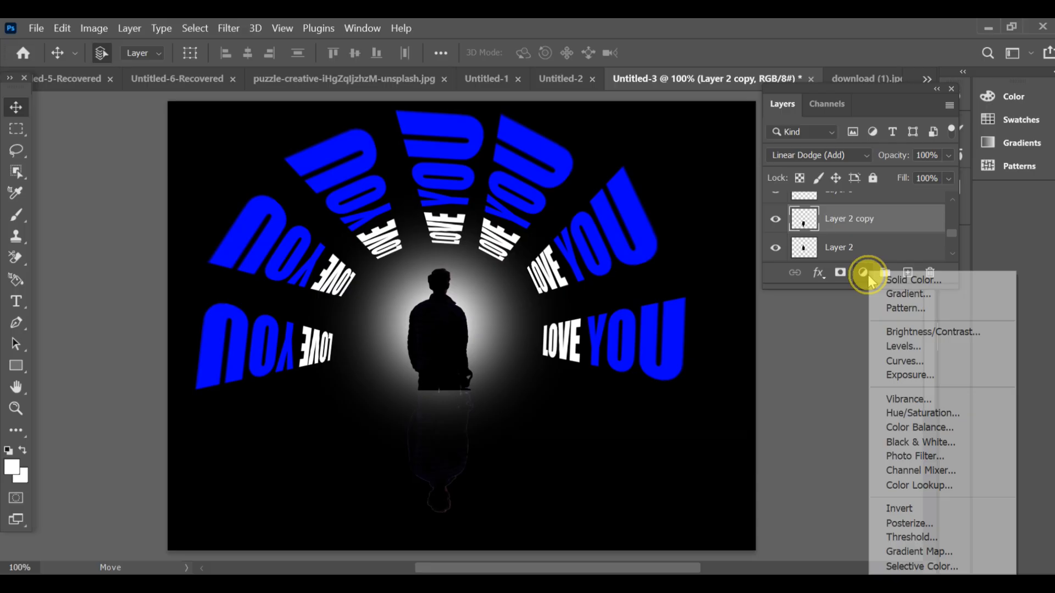
left_click(886, 347)
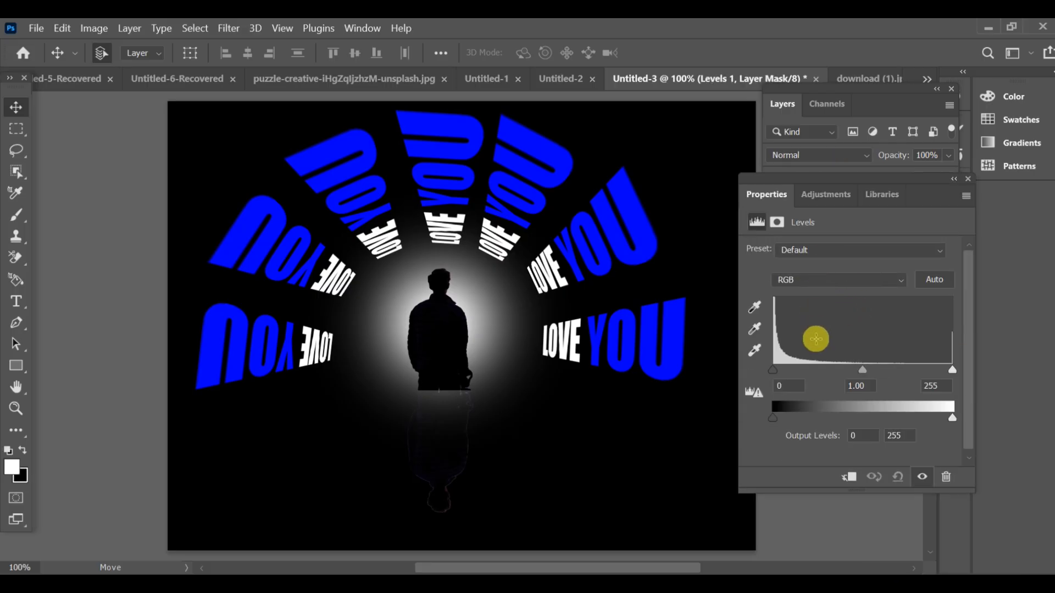
mouse_move(777, 373)
left_mouse_down()
mouse_move(813, 369)
mouse_move(764, 376)
left_mouse_up()
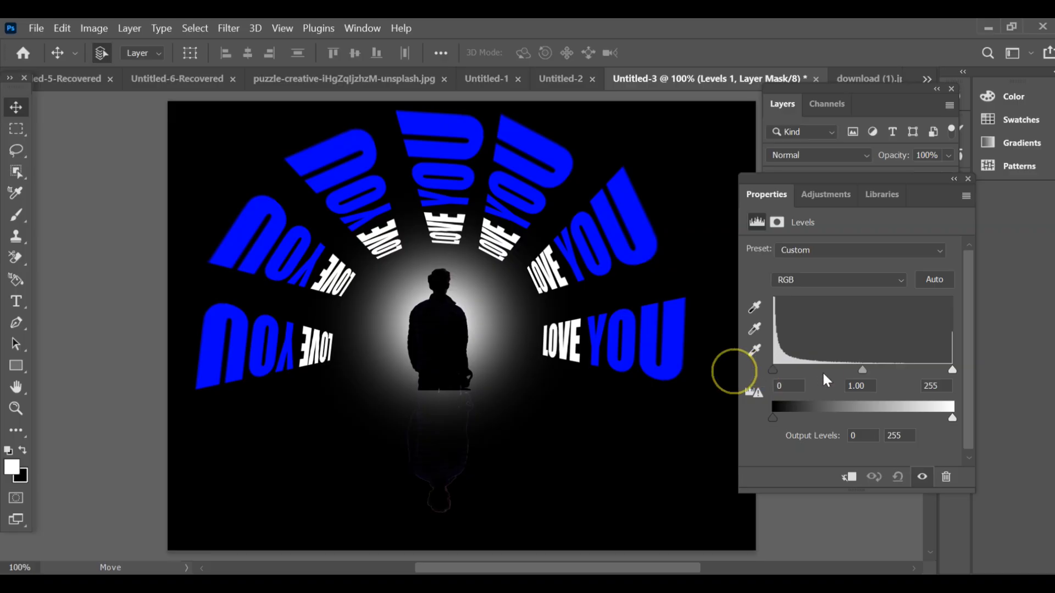
left_click_drag(863, 370, 822, 364)
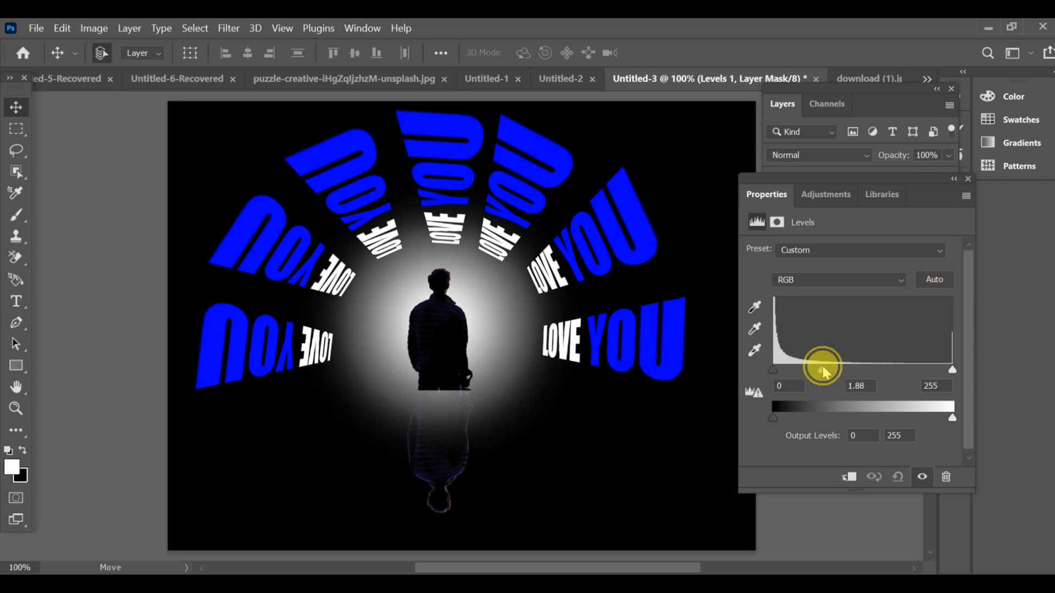
left_click(954, 181)
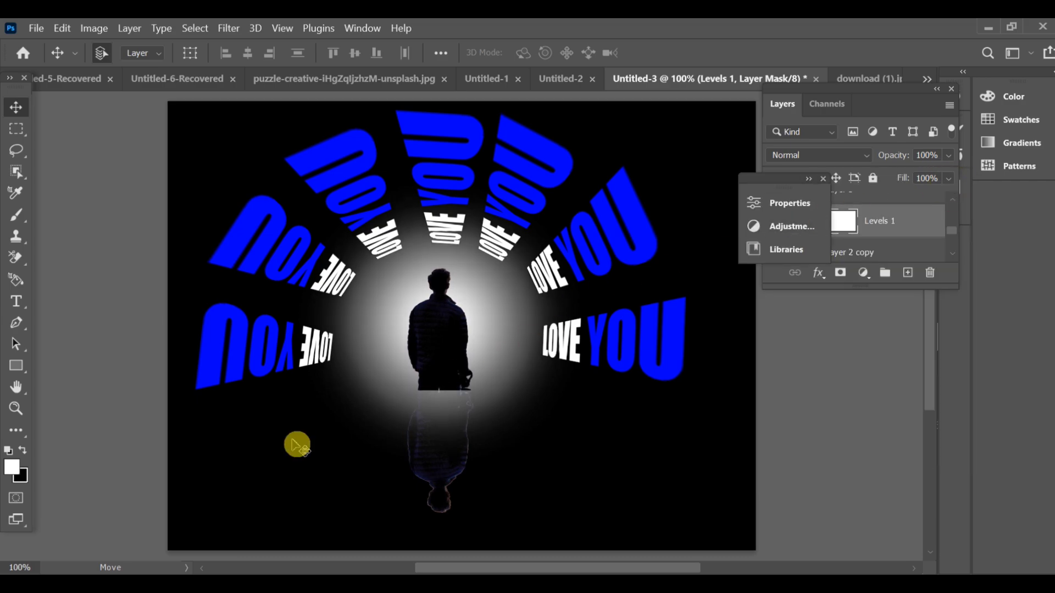